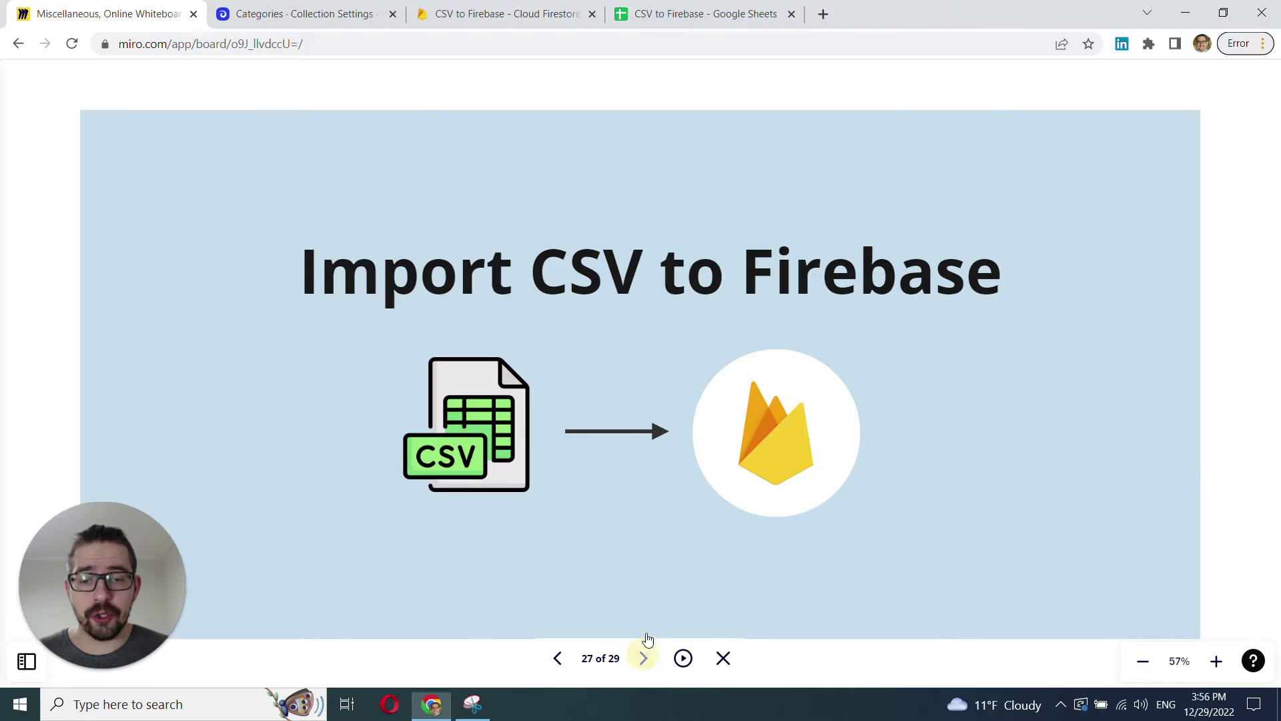
Step: Advance the Miro presentation to the slide about importing a CSV into a brand-new collection
{"action": "left_click", "coordinate": [644, 658]}
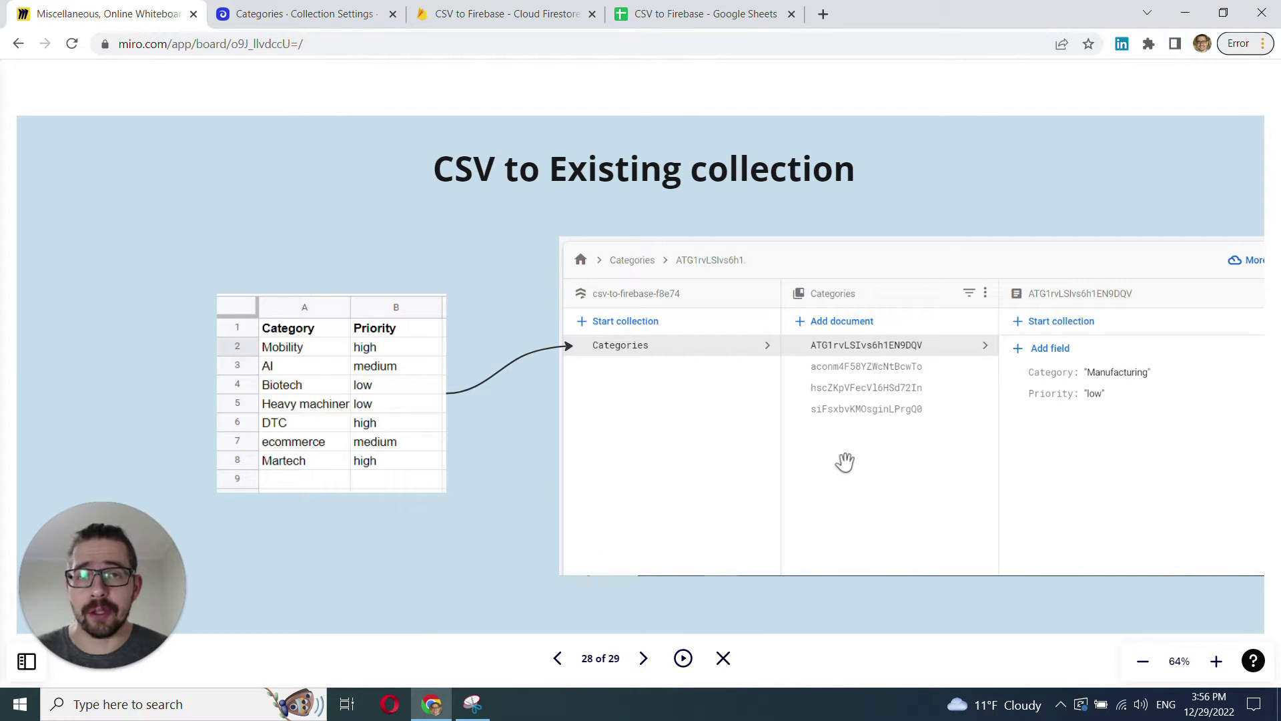
{"action": "left_click", "coordinate": [643, 658]}
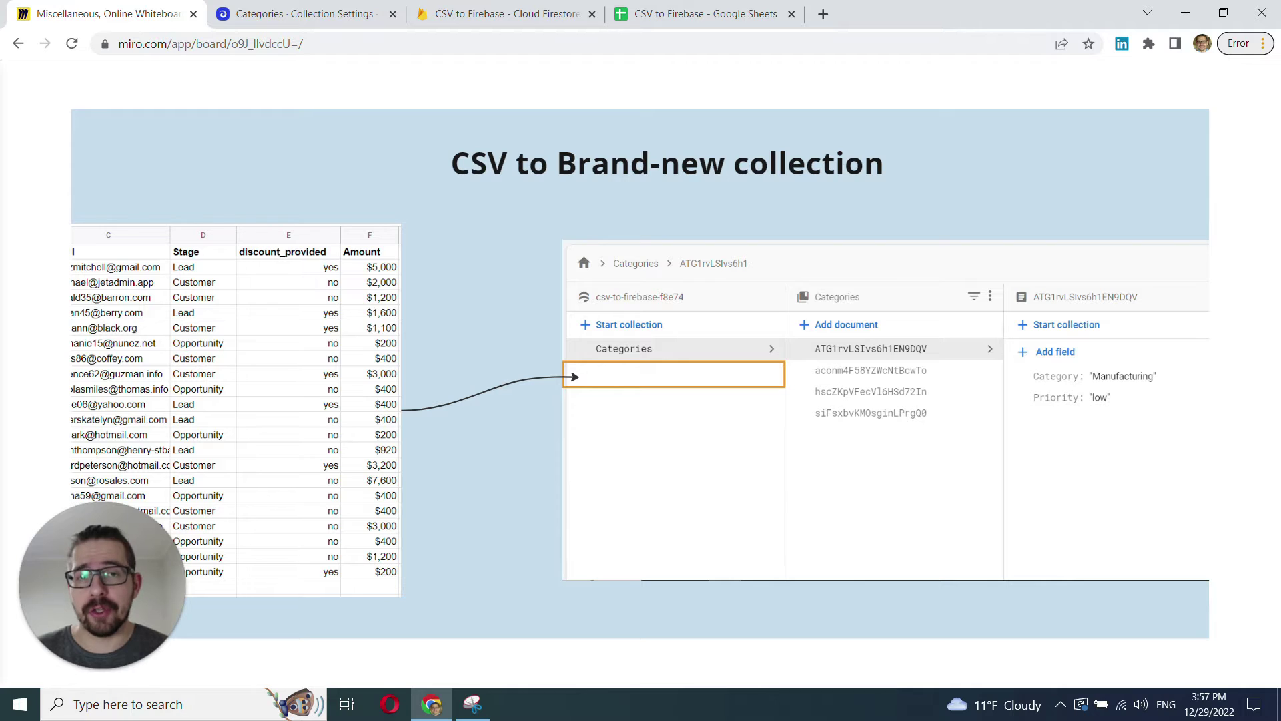
Step: Compare the fields of Firestore's Categories collection with the columns of the Categories sheet in Google Sheets
{"action": "key", "text": "ctrl+3"}
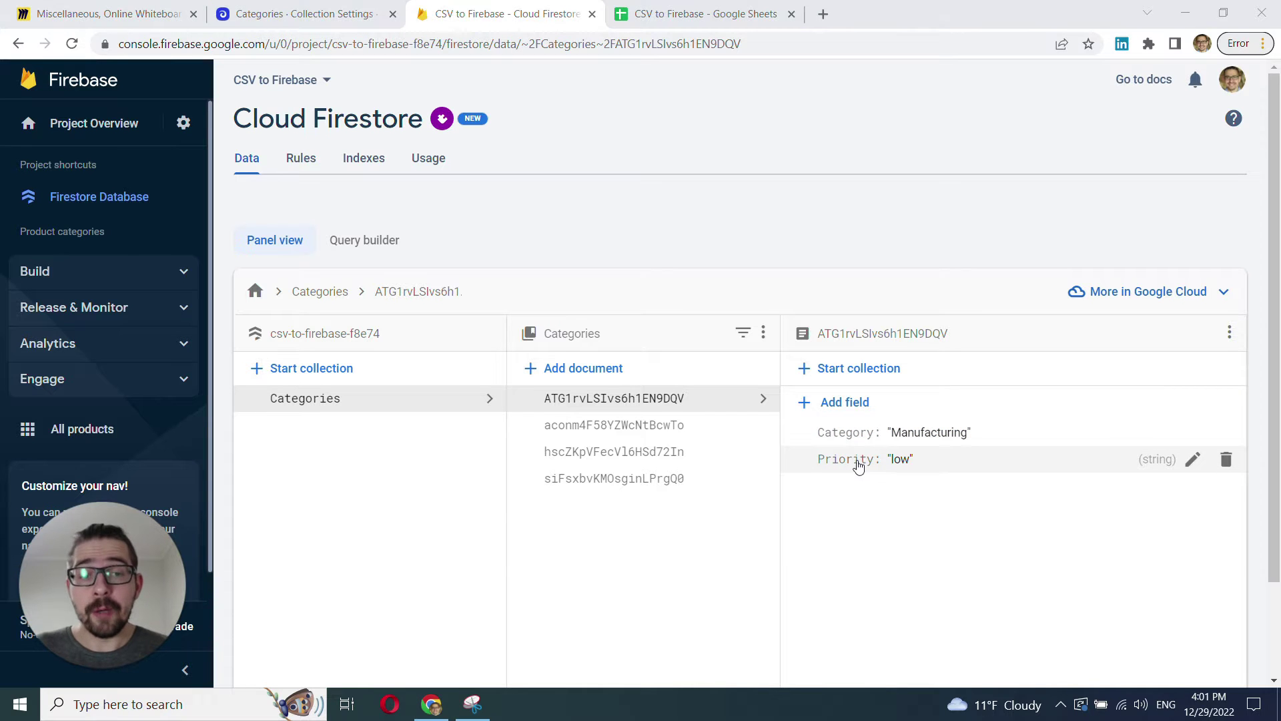
{"action": "left_click", "coordinate": [678, 15]}
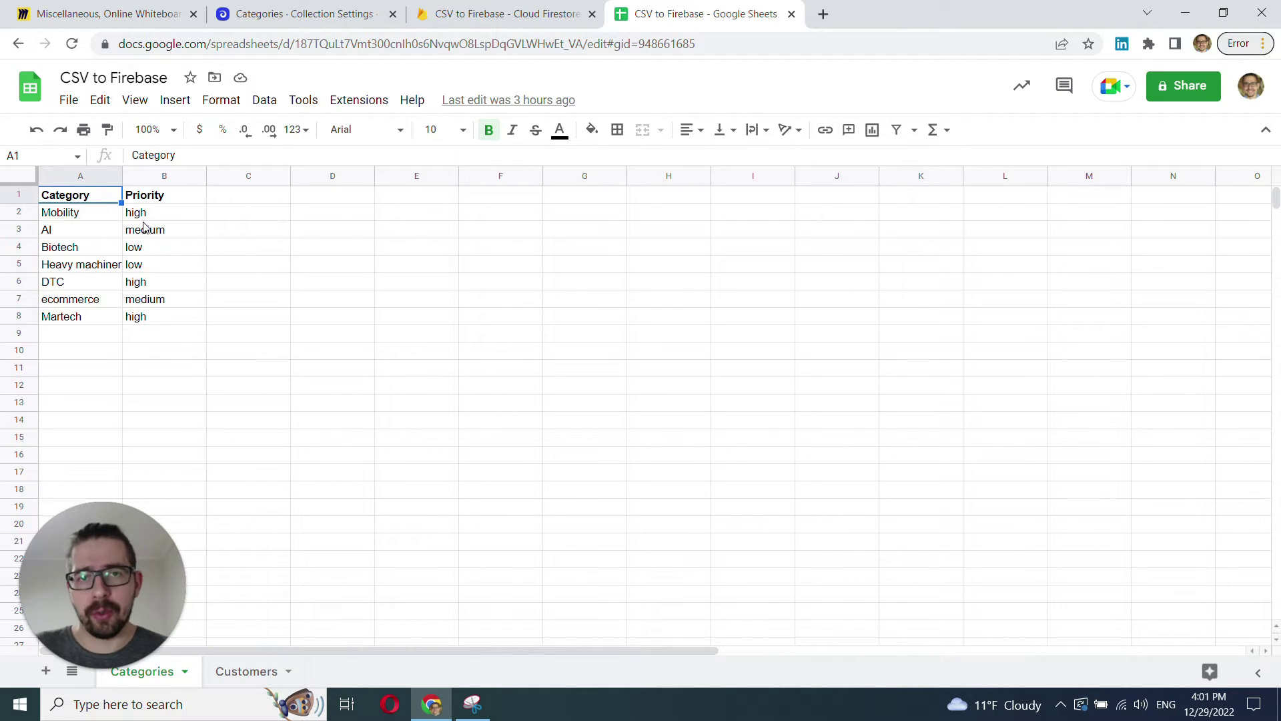
{"action": "left_click", "coordinate": [464, 15]}
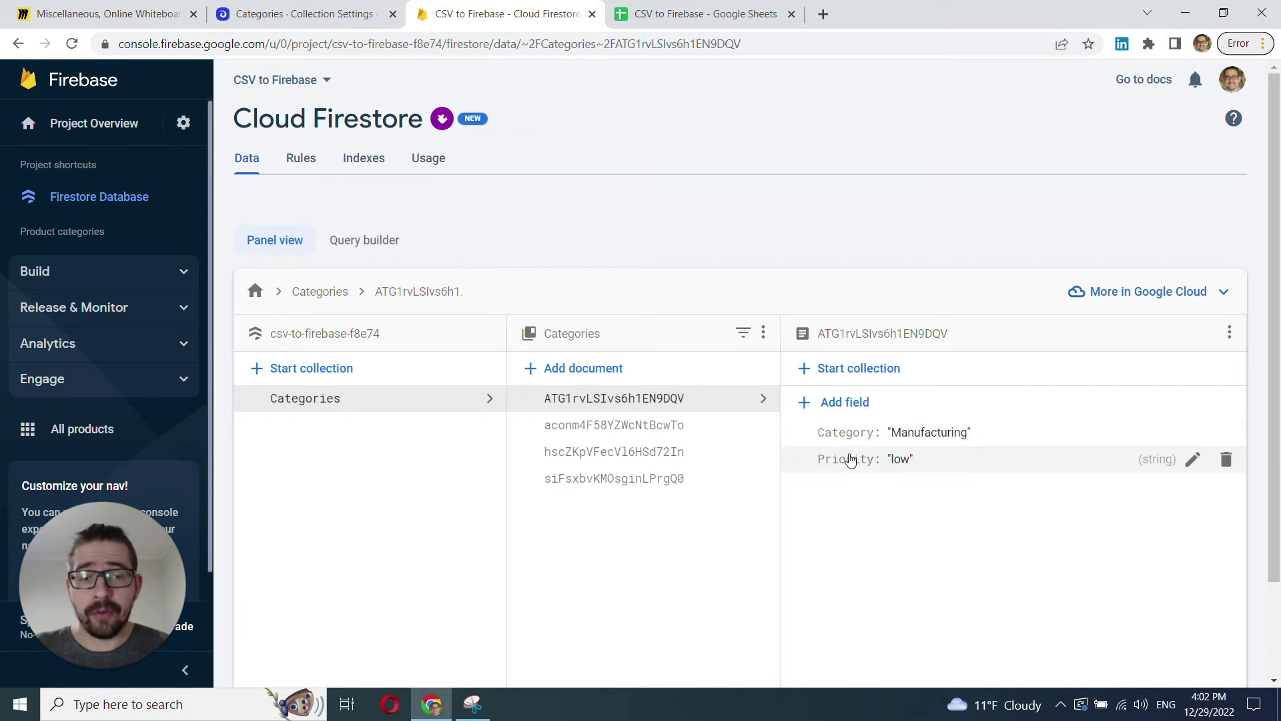
{"action": "left_click", "coordinate": [694, 14]}
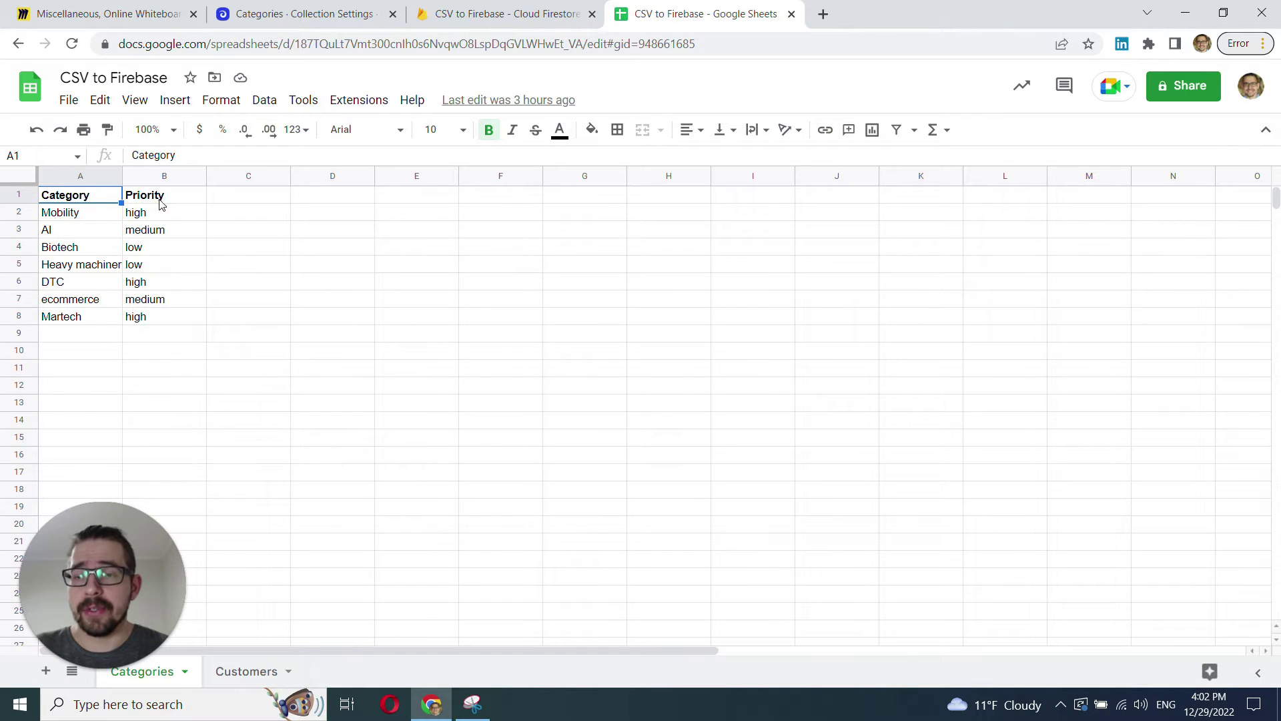
Step: Switch to Jet Admin and choose Firebase as the resource to create
{"action": "key", "text": "ctrl+2"}
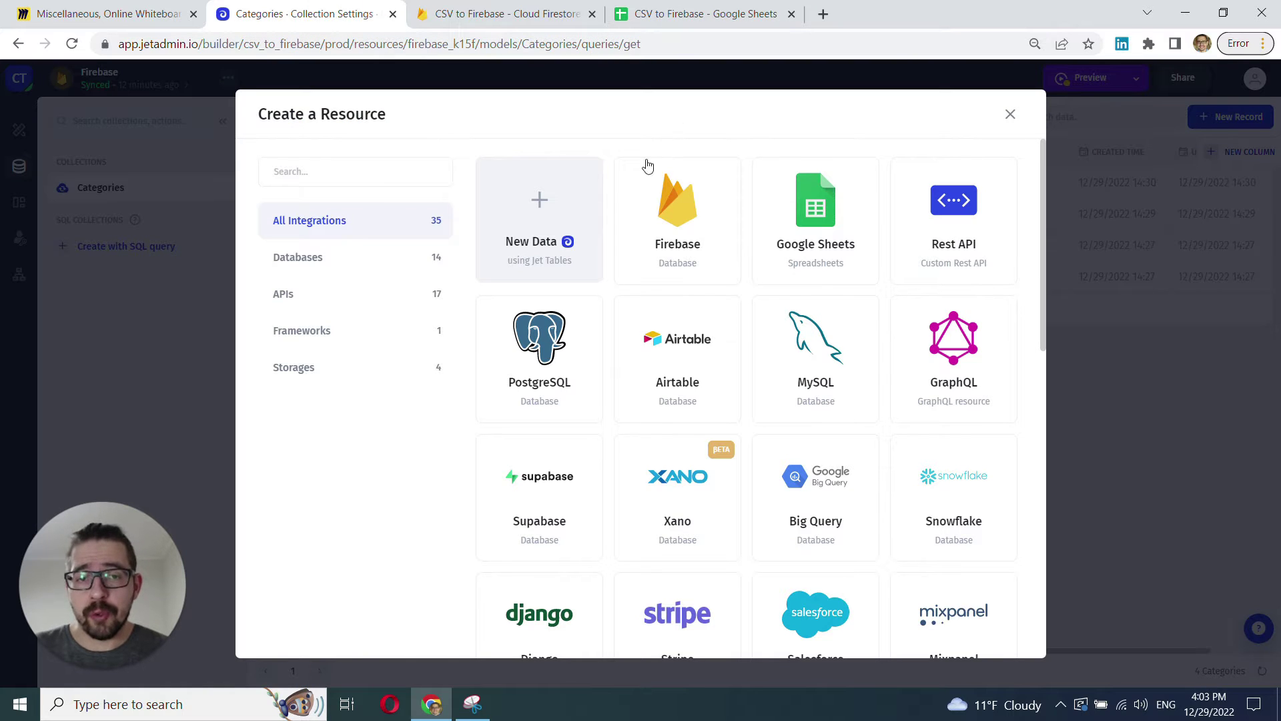
{"action": "left_click", "coordinate": [670, 205]}
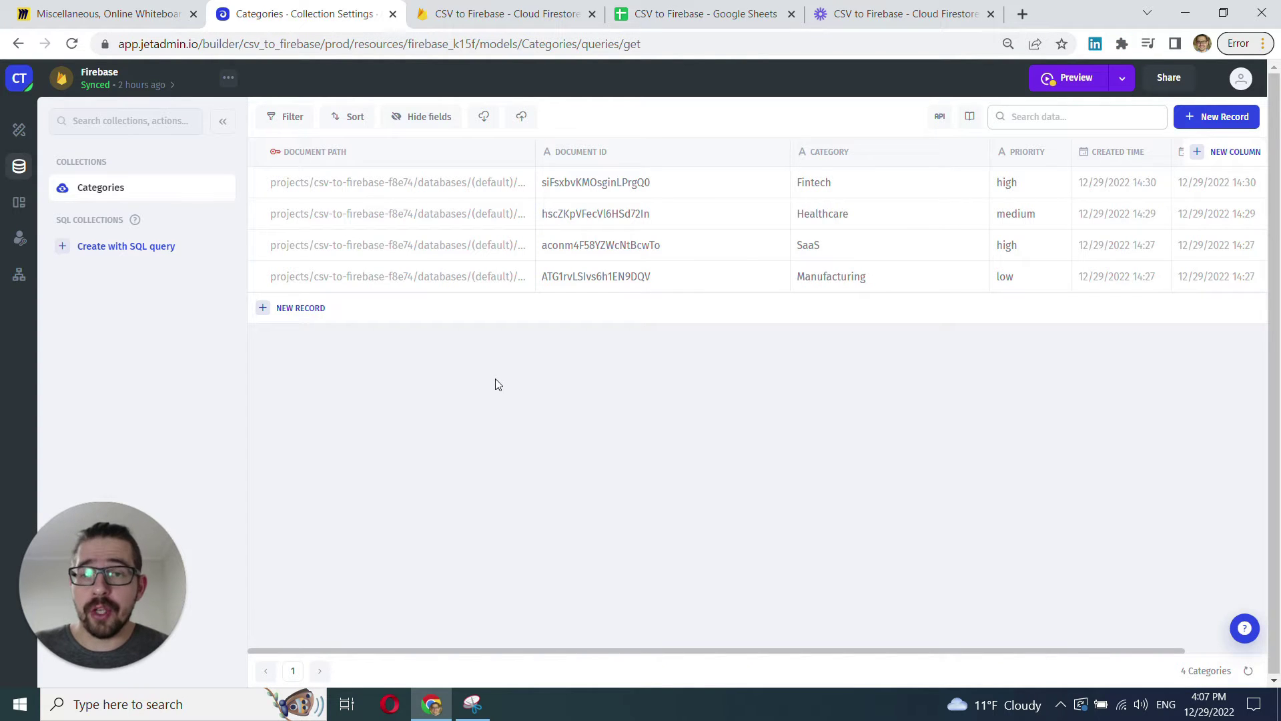
Step: Open the Categories collection of the connected Firebase resource and inspect the Fintech record's category
{"action": "left_click", "coordinate": [18, 168]}
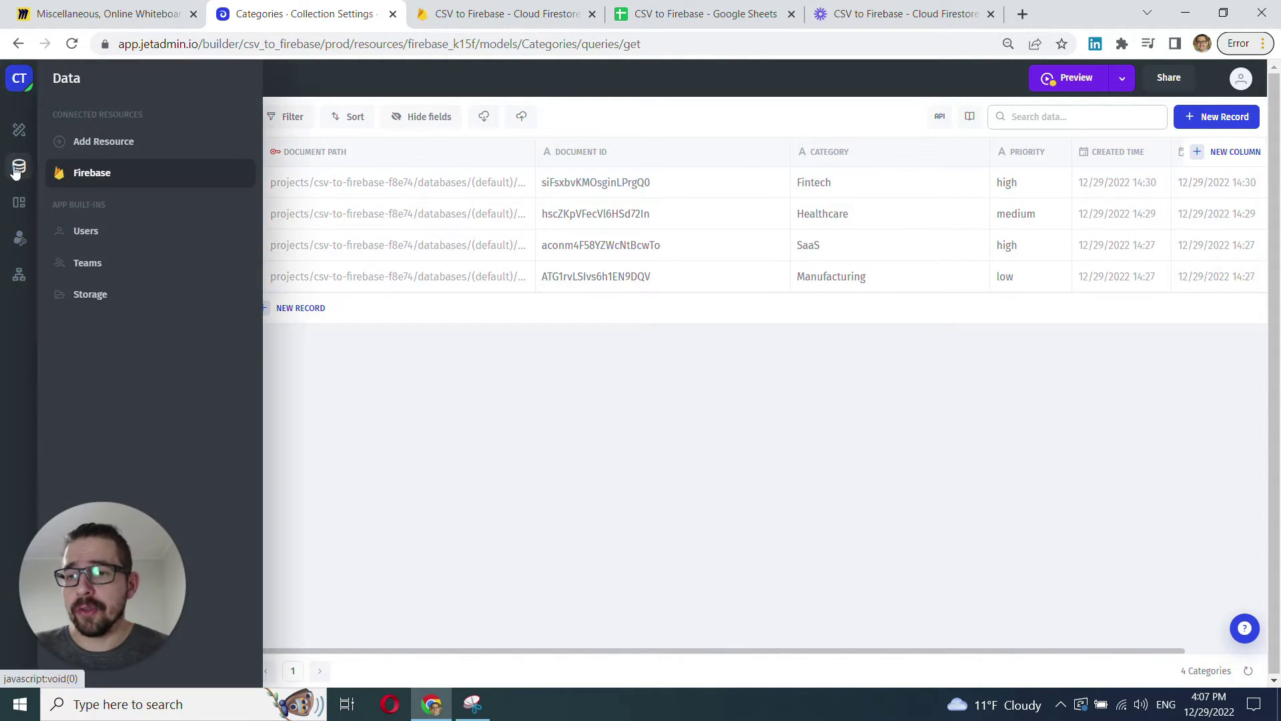
{"action": "left_click", "coordinate": [158, 178]}
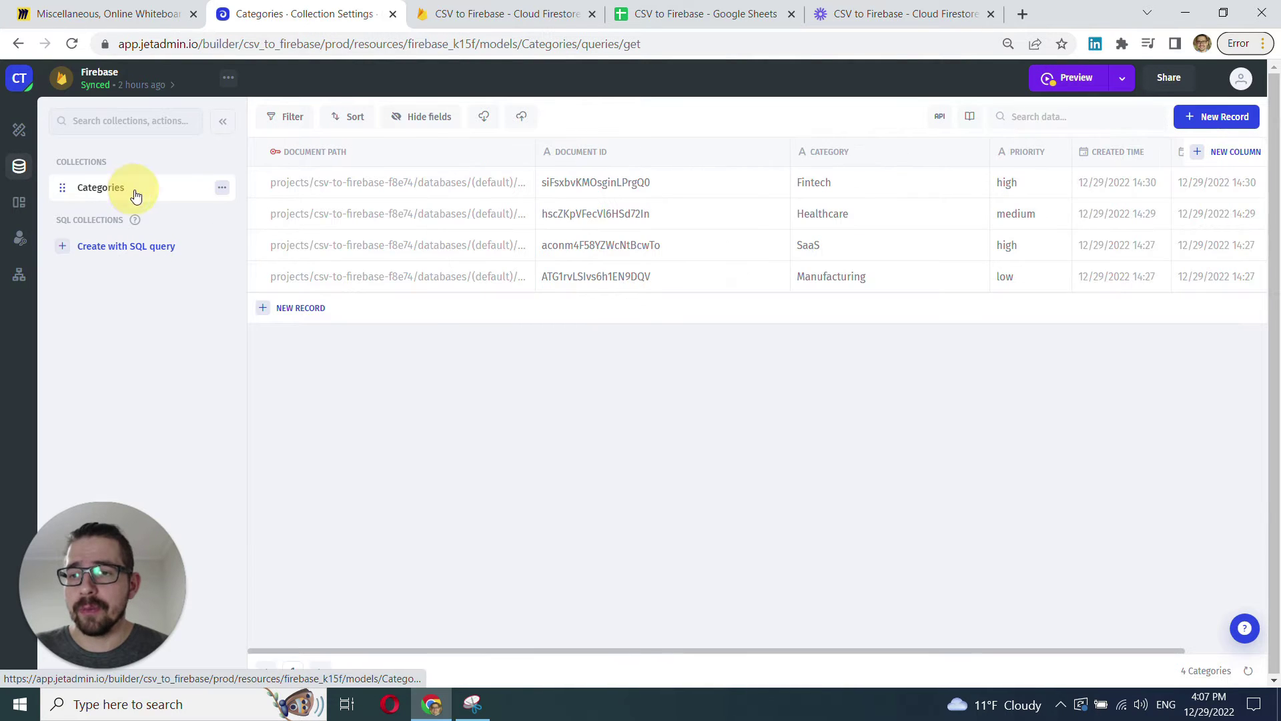
{"action": "left_click", "coordinate": [135, 193]}
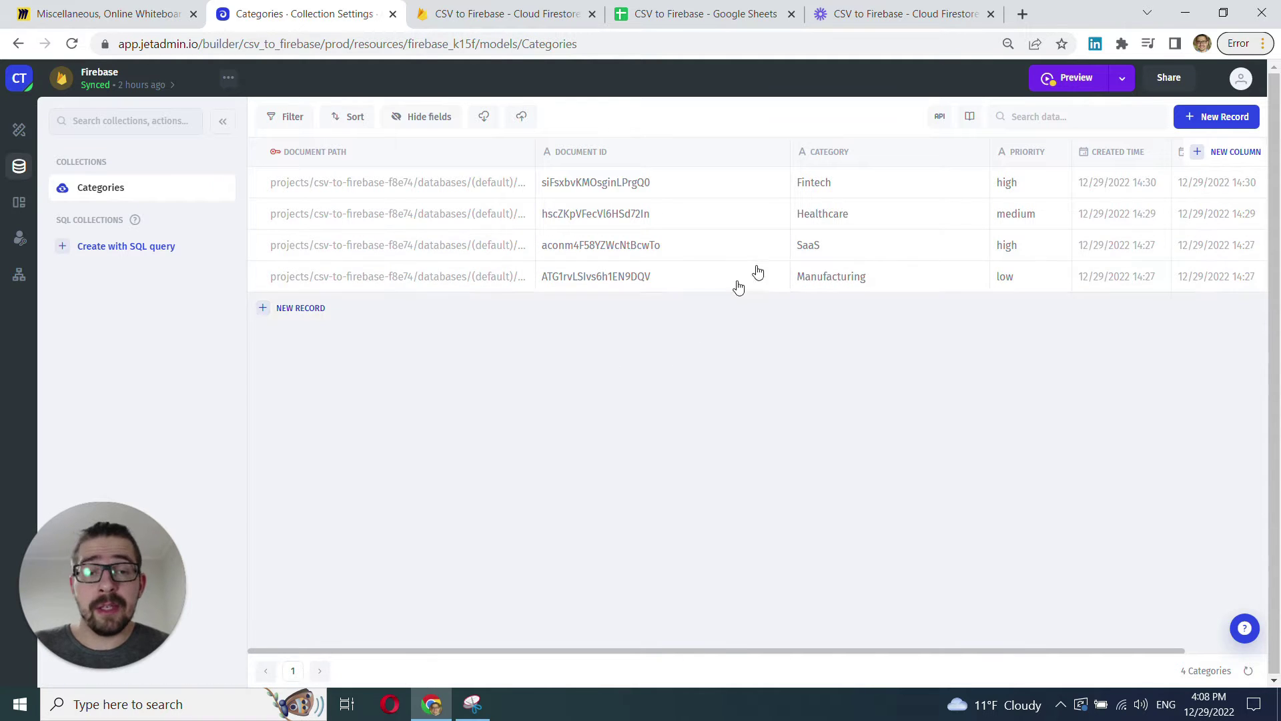
{"action": "double_click", "coordinate": [822, 189]}
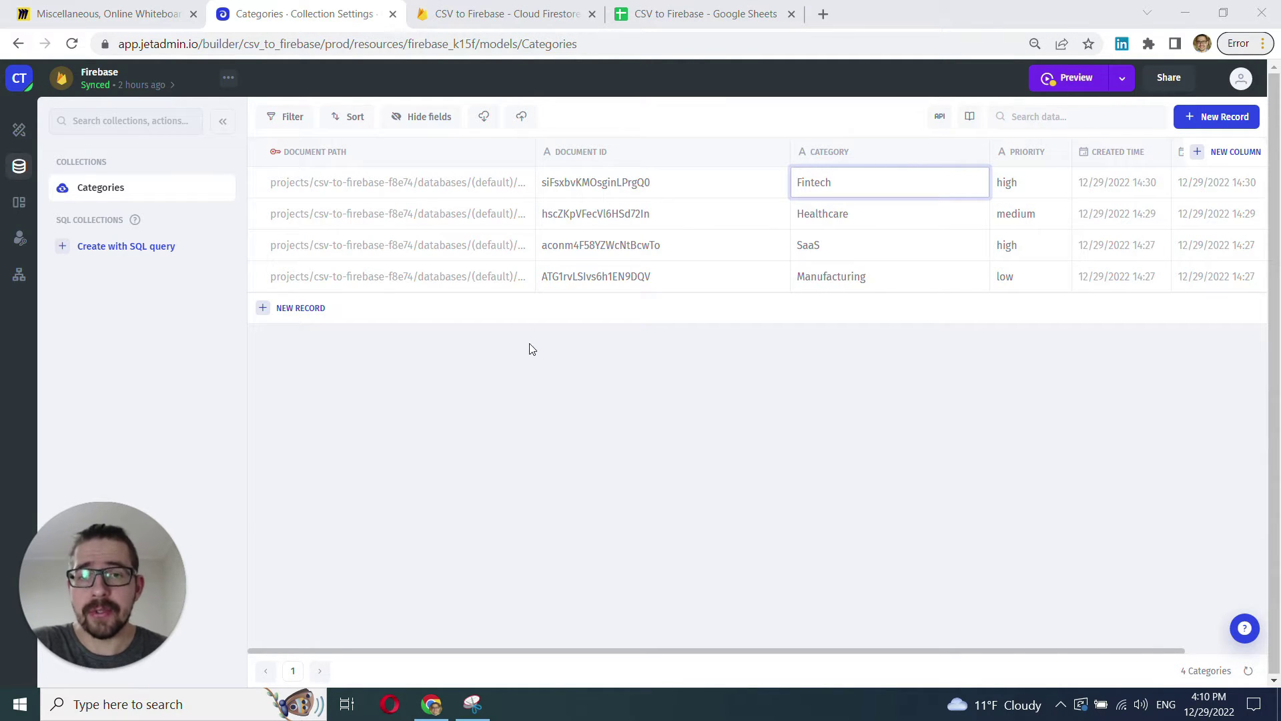
Step: Import the categories CSV file into the Categories collection, with Category and Priority mapped to their matching columns and an automatic document path
{"action": "left_click", "coordinate": [522, 119]}
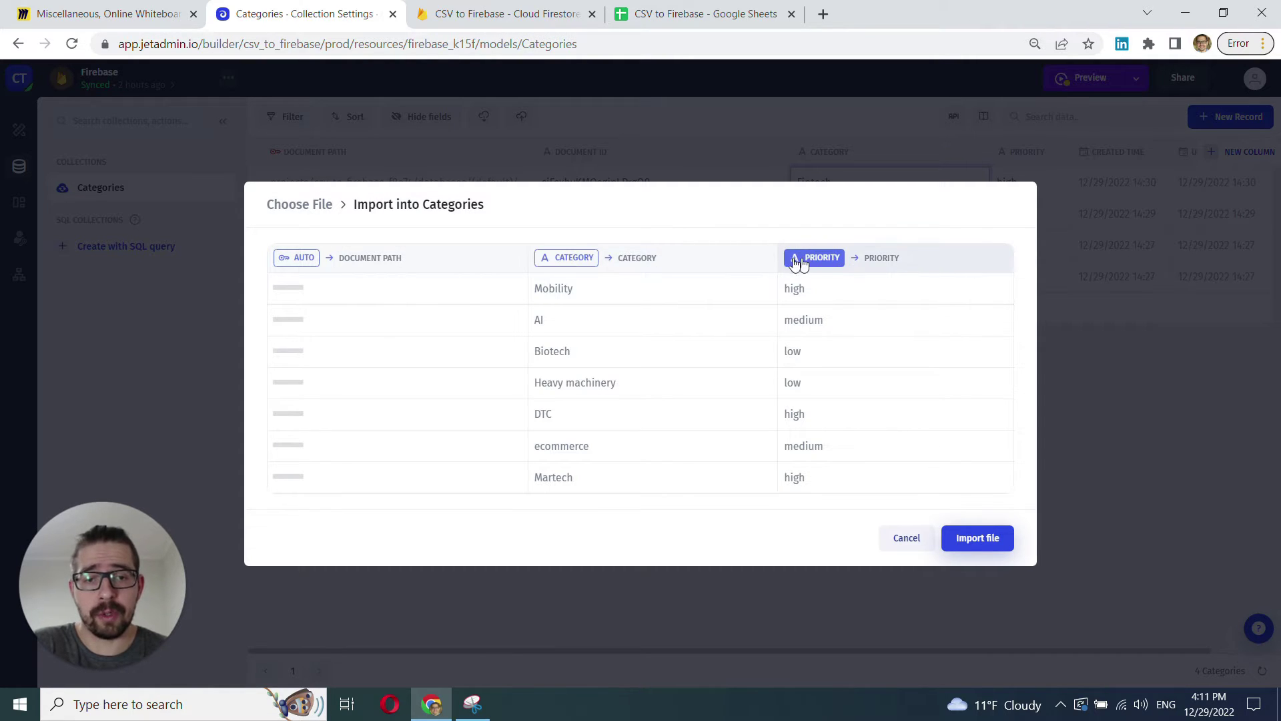
{"action": "left_click", "coordinate": [976, 537]}
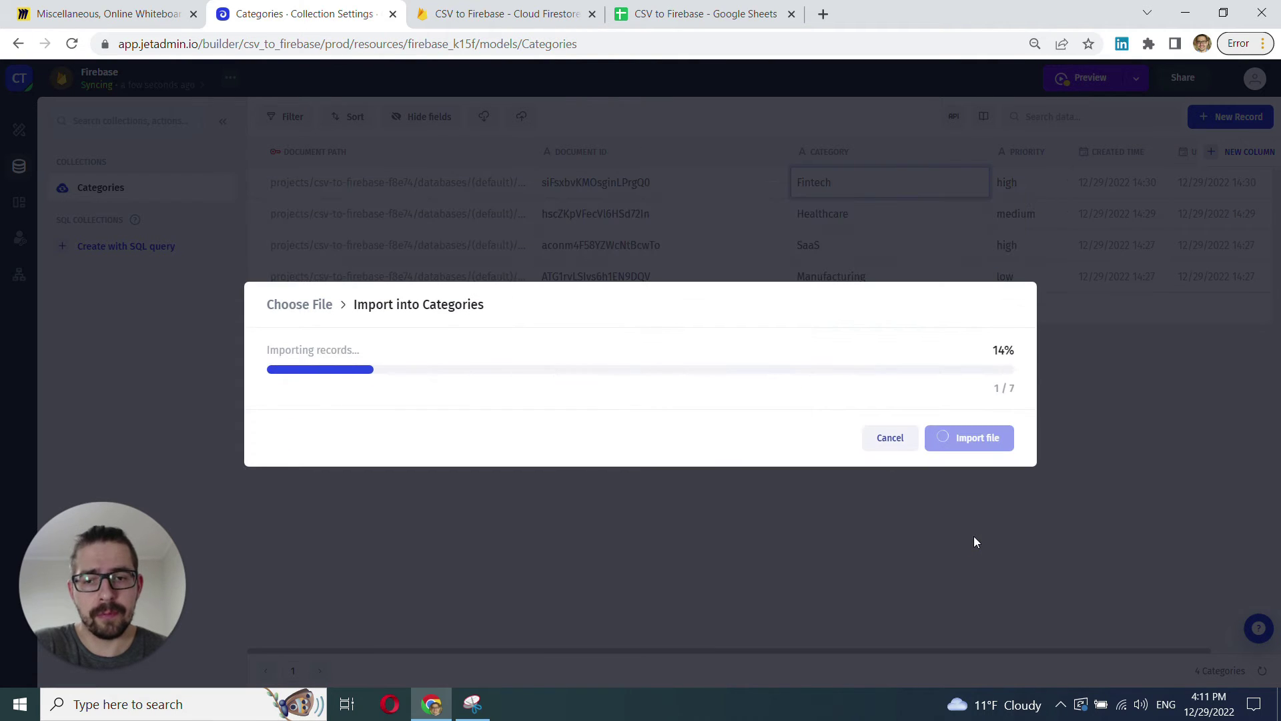
{"action": "left_click", "coordinate": [979, 443]}
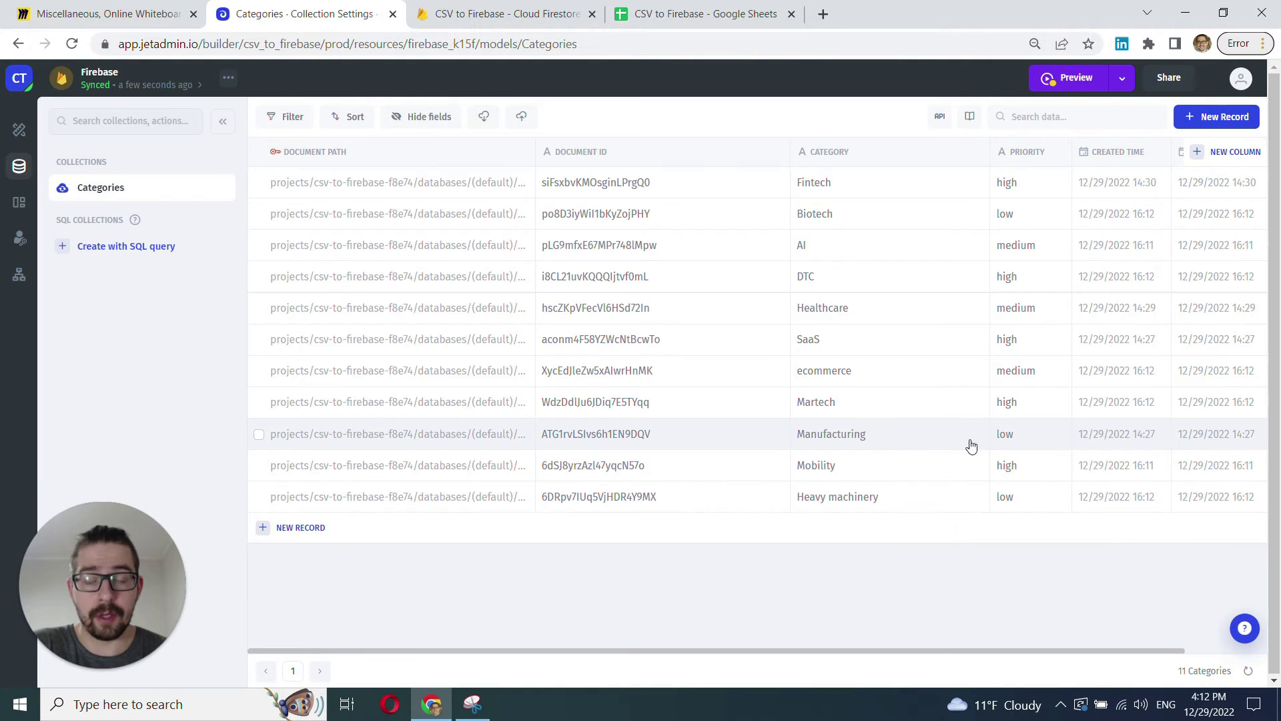
Step: Switch to Cloud Firestore and check the Categories collection for the imported documents
{"action": "left_click", "coordinate": [469, 21]}
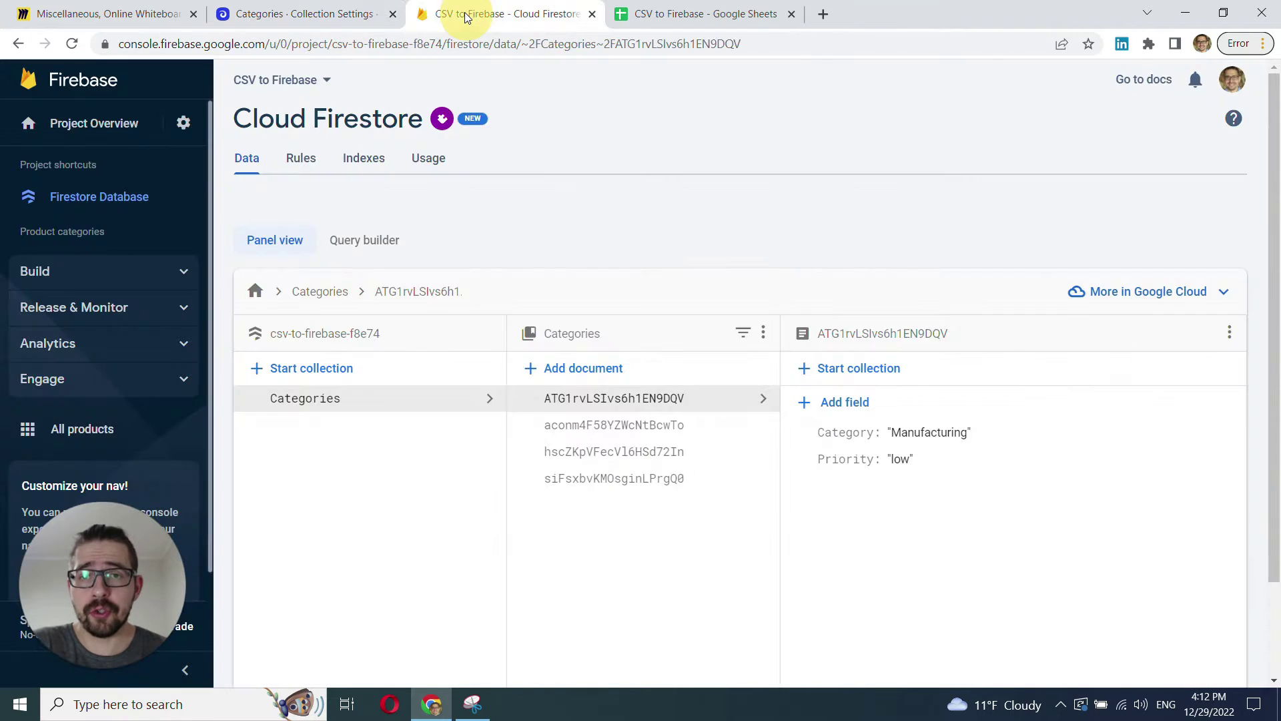
{"action": "scroll", "coordinate": [692, 286], "scroll_direction": "down", "scroll_amount": 2}
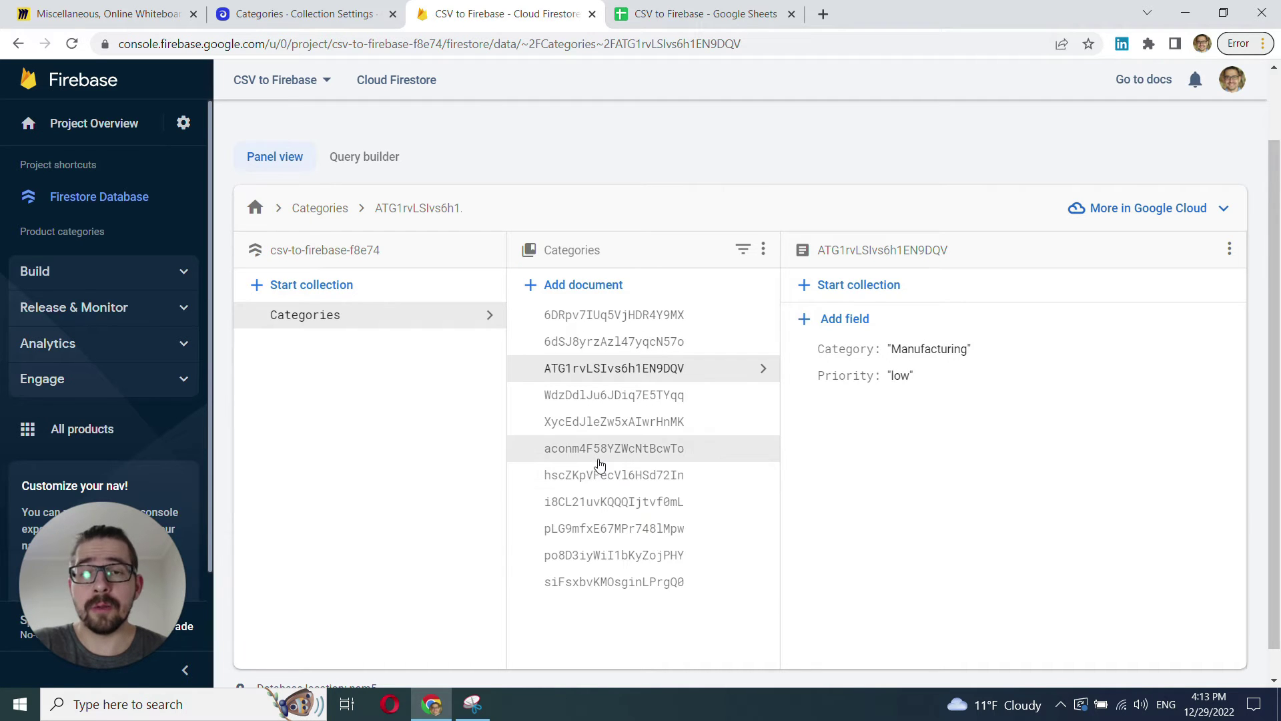
Step: Review the brand-new collection slide in Miro and the Customers sheet in Google Sheets
{"action": "left_click", "coordinate": [143, 15]}
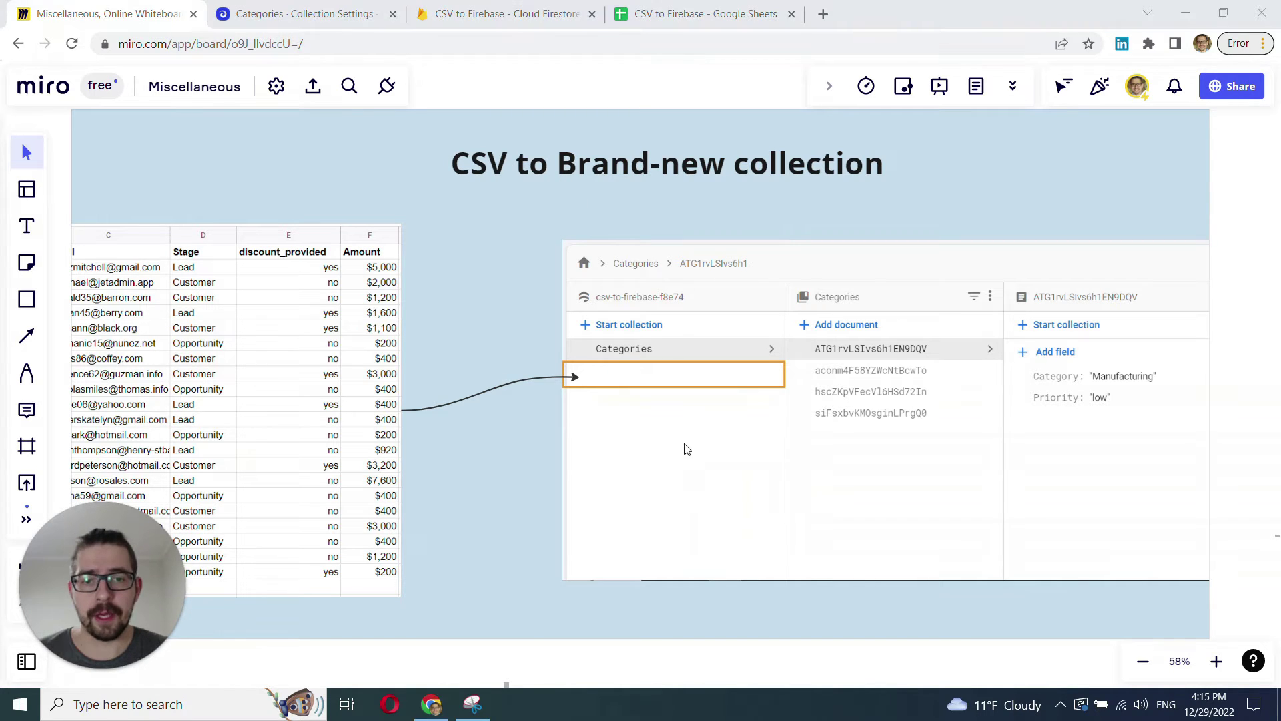
{"action": "left_click", "coordinate": [667, 13]}
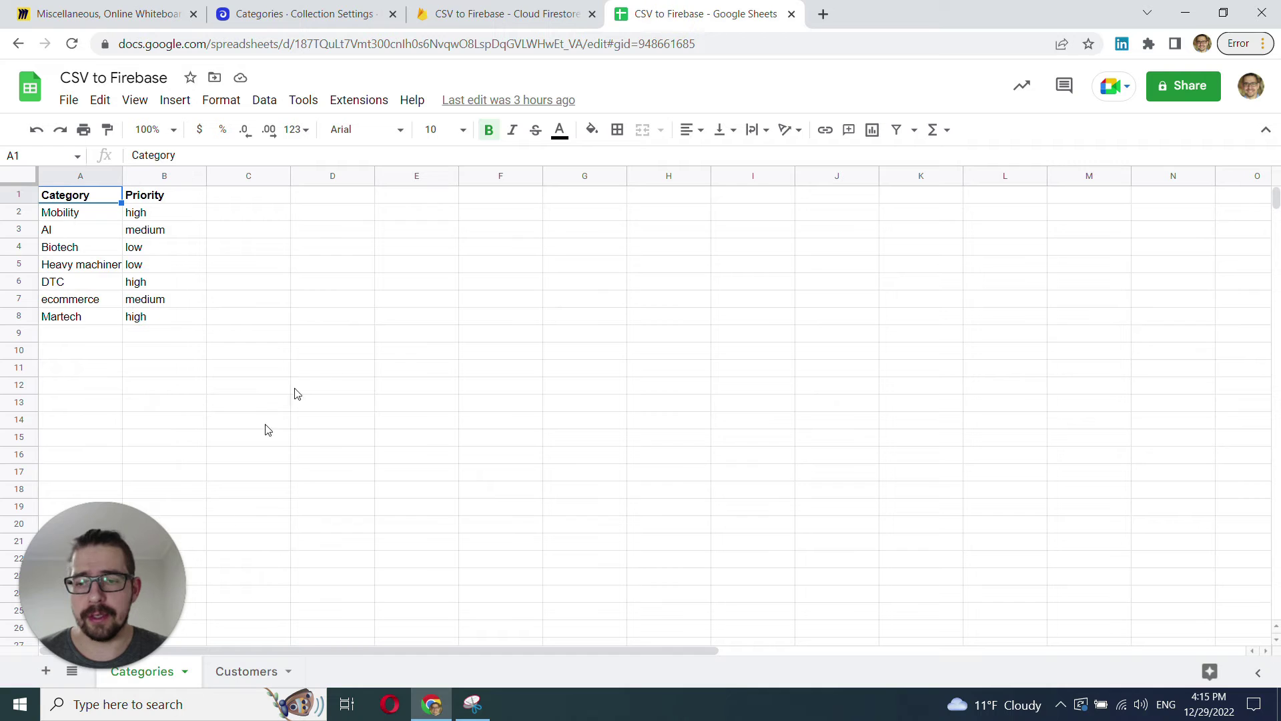
{"action": "left_click", "coordinate": [241, 670]}
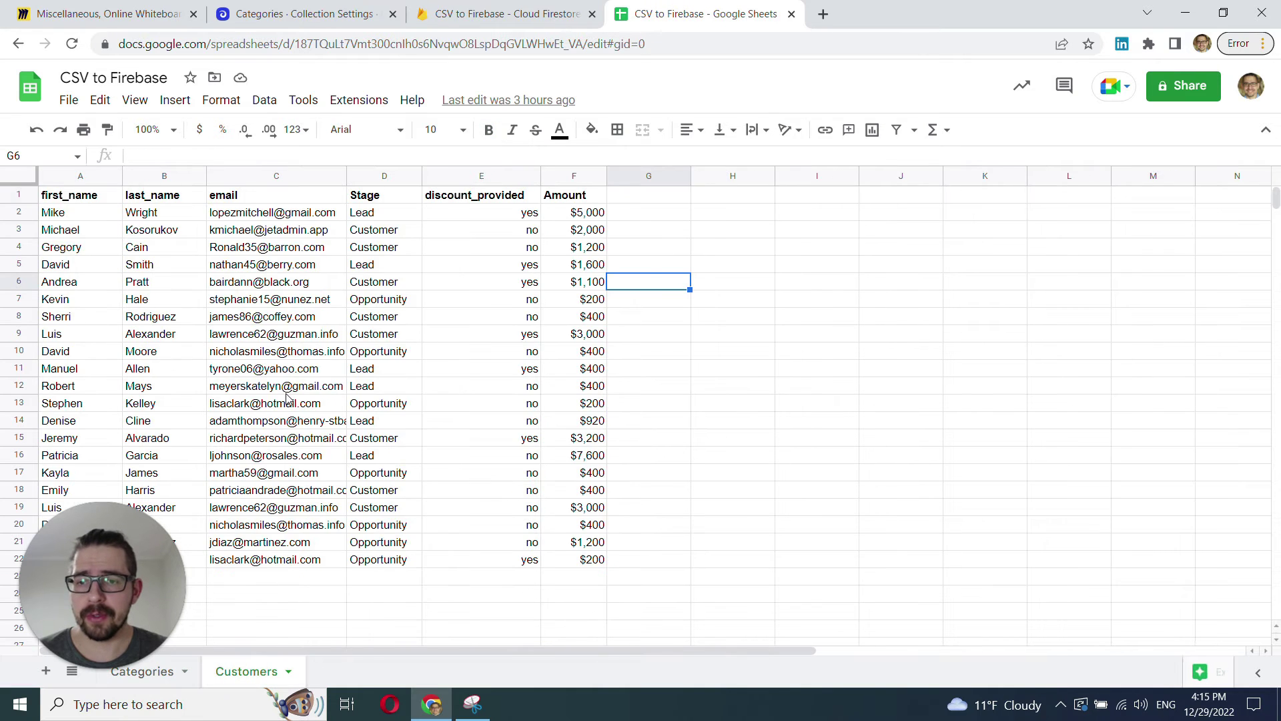
Step: In Cloud Firestore, start a Customers collection whose auto-ID first document has first_name, last_name, email, stage lead, boolean discount provided true and numeric amount 5000
{"action": "left_click", "coordinate": [484, 14]}
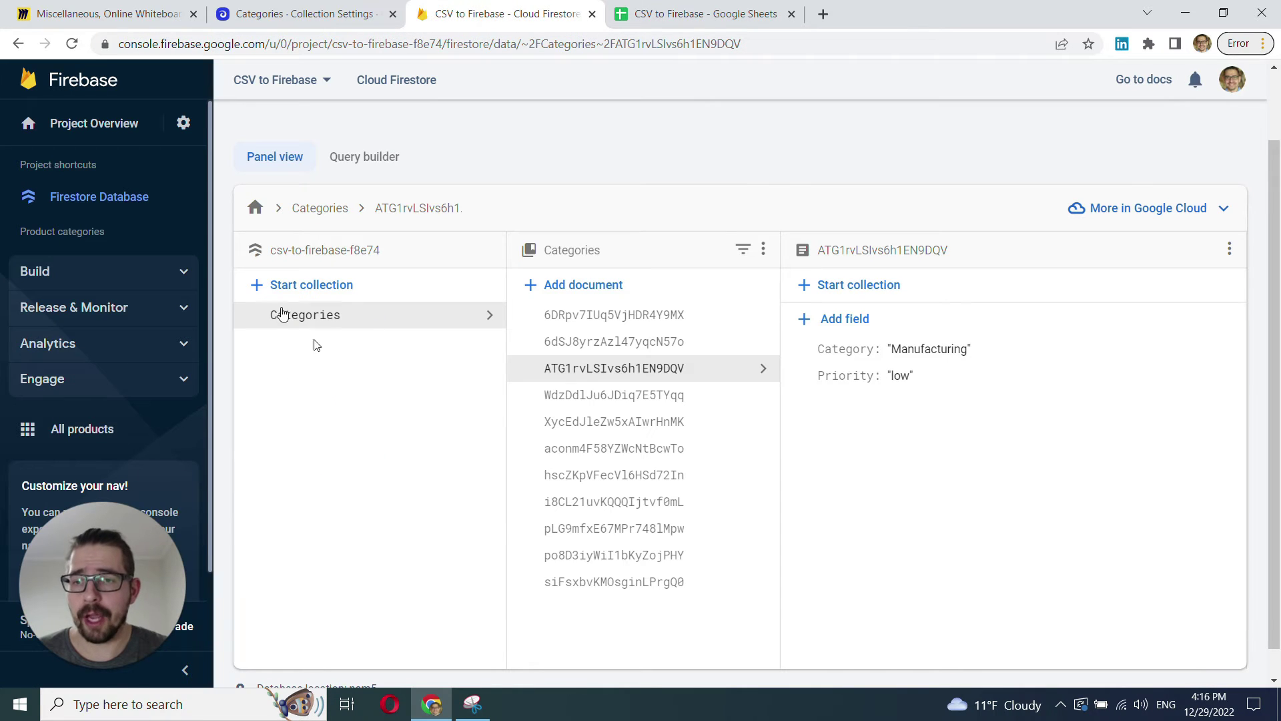
{"action": "left_click", "coordinate": [265, 285]}
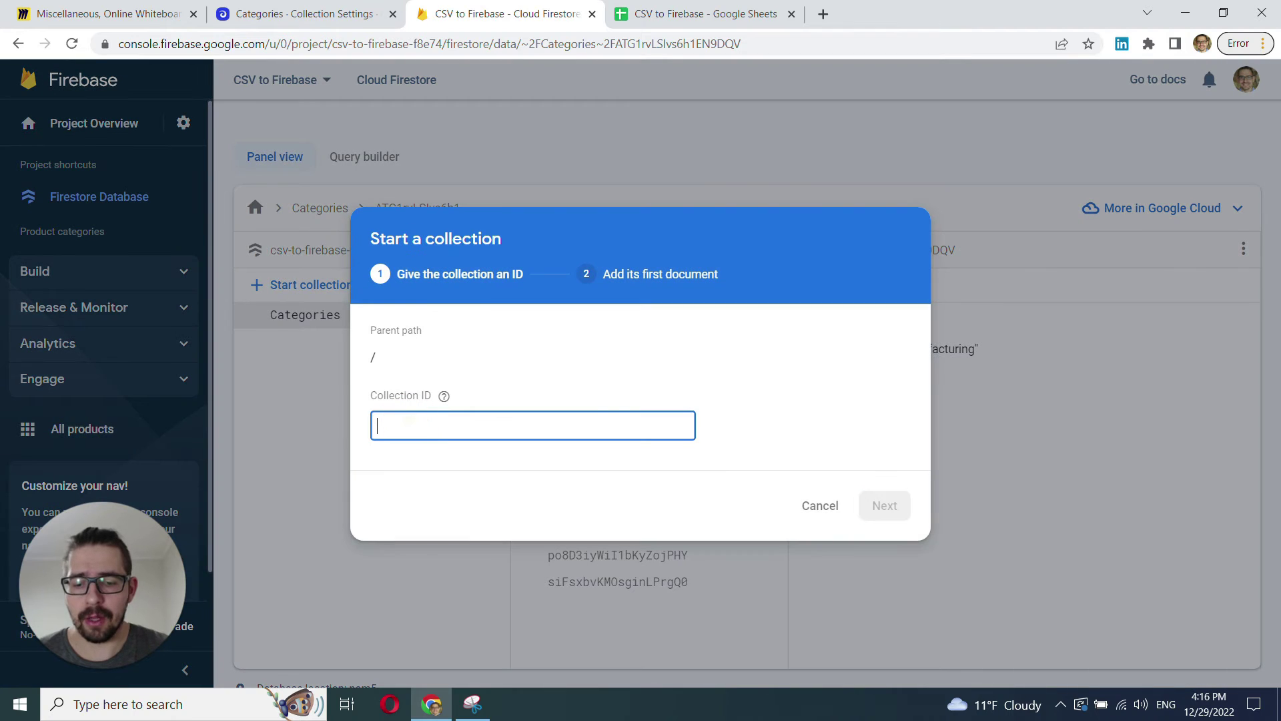
{"action": "type", "text": "Customers"}
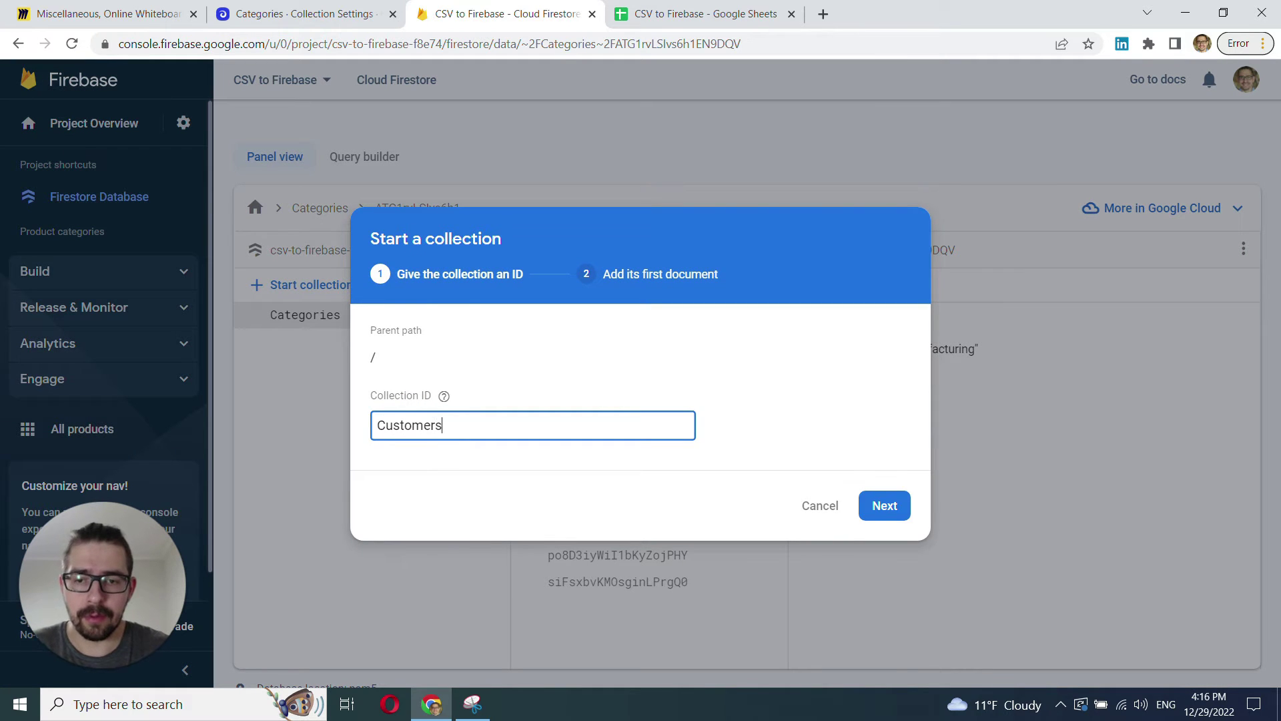
{"action": "left_click", "coordinate": [879, 506]}
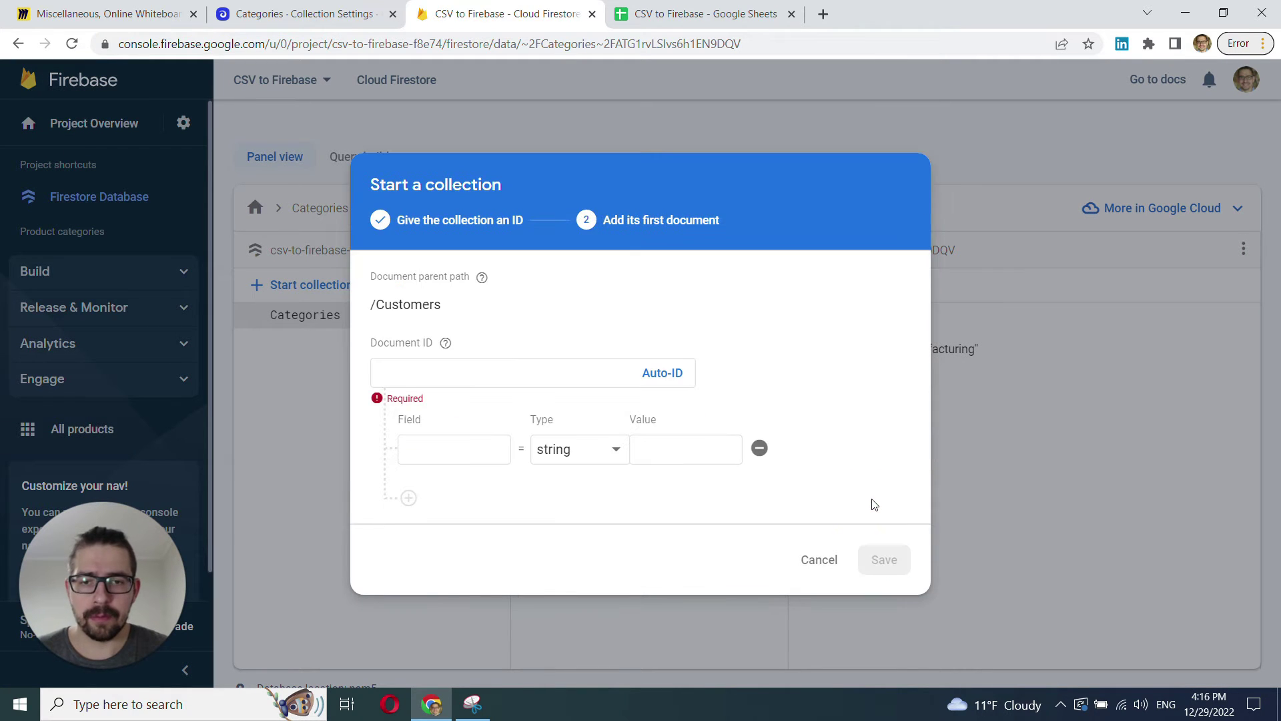
{"action": "left_click", "coordinate": [678, 377]}
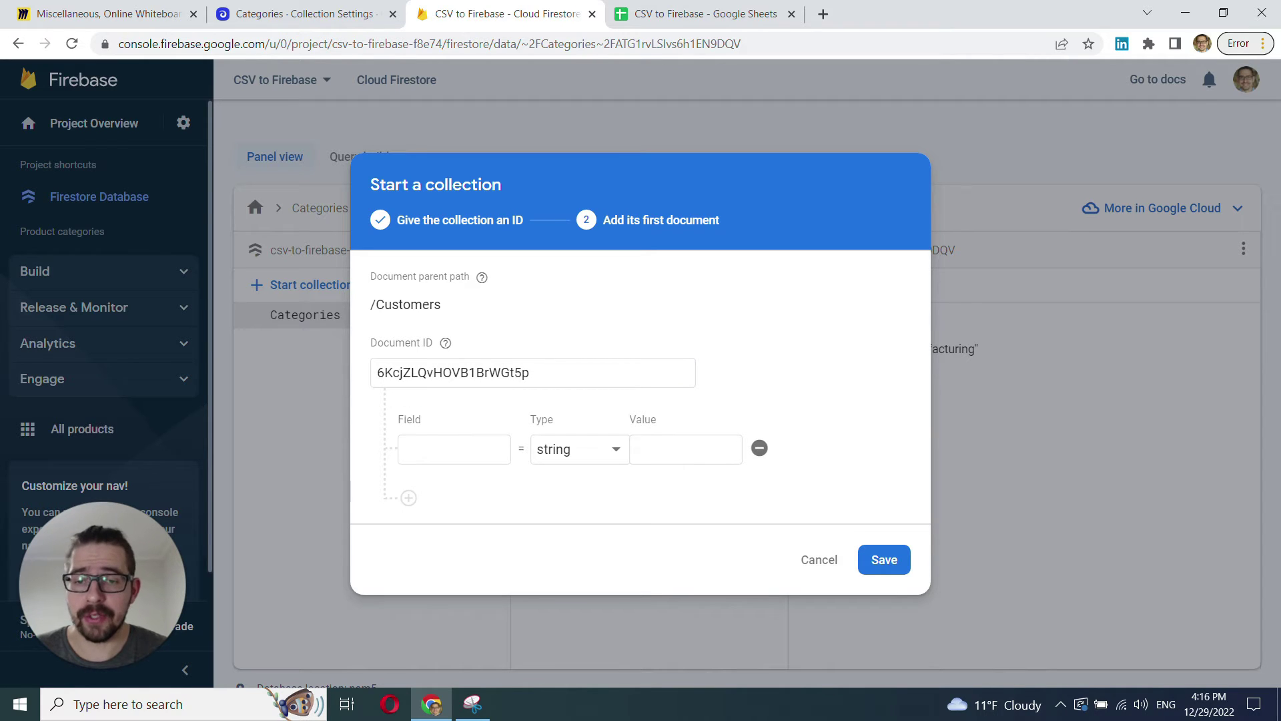
{"action": "left_click", "coordinate": [447, 449]}
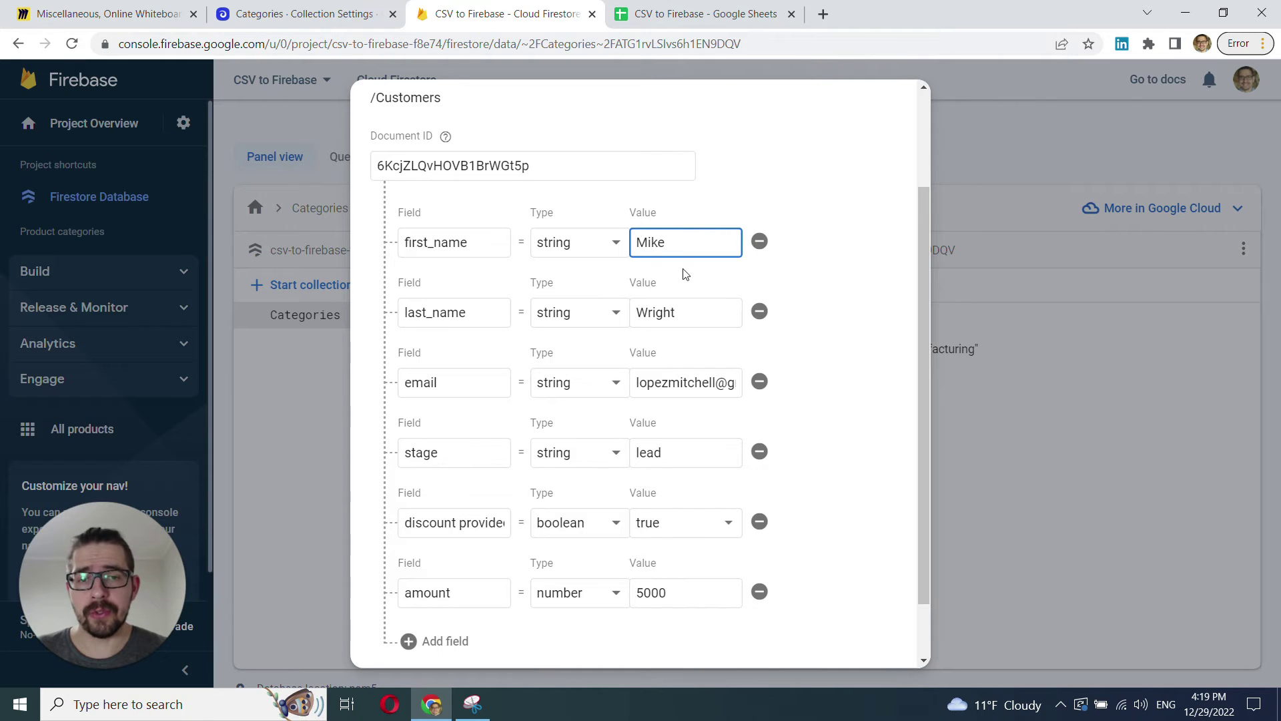
Step: In Google Sheets, delete row 2 of the Customers sheet, the record already entered in Firestore
{"action": "left_click", "coordinate": [684, 18]}
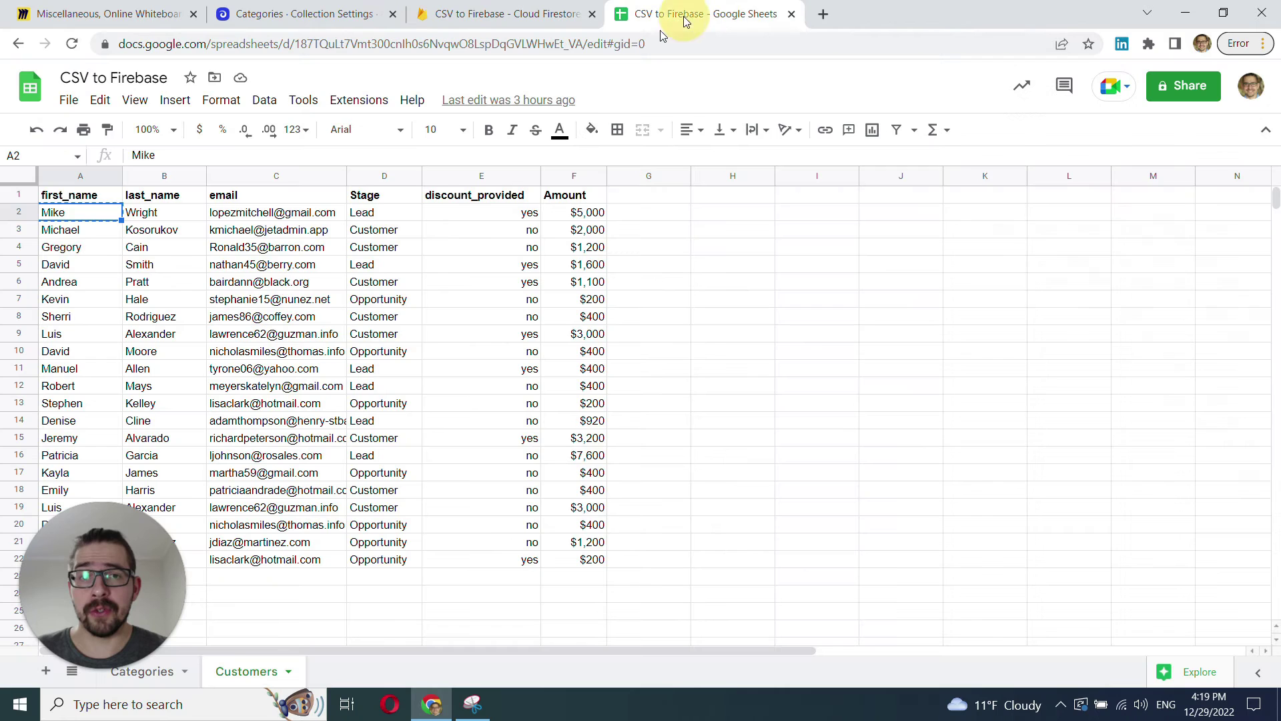
{"action": "left_click", "coordinate": [6, 214]}
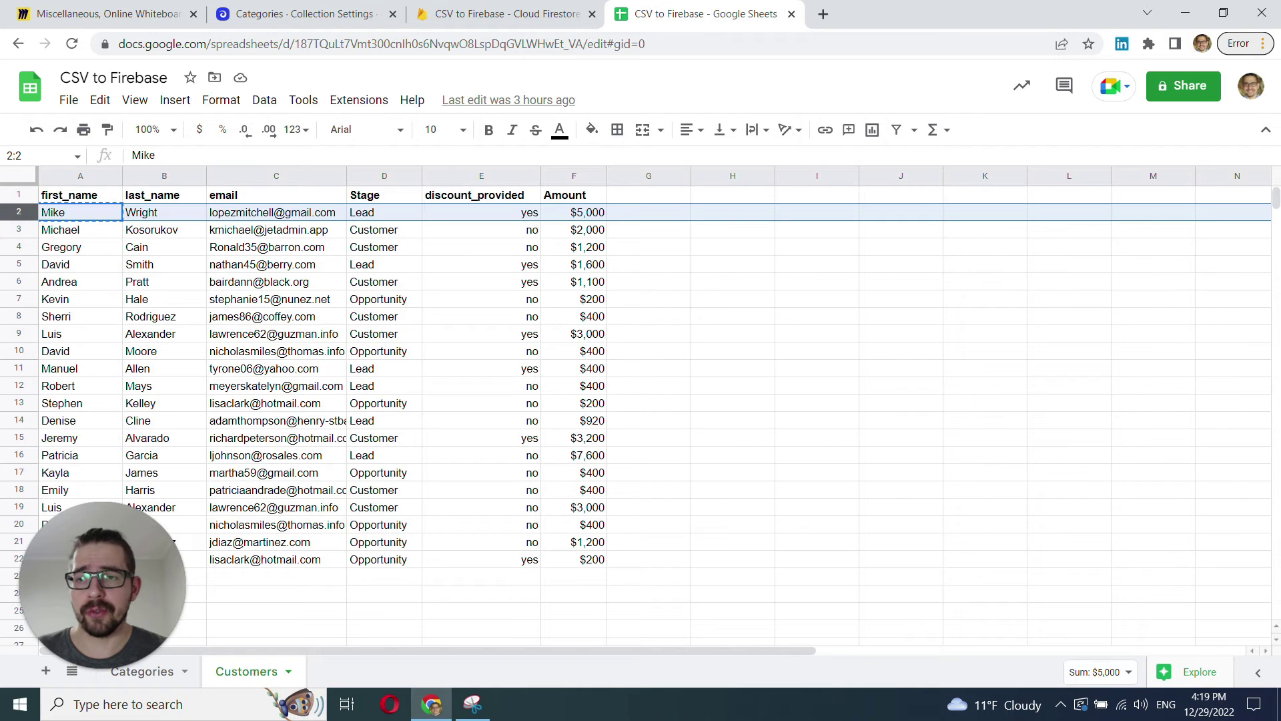
{"action": "right_click", "coordinate": [16, 212]}
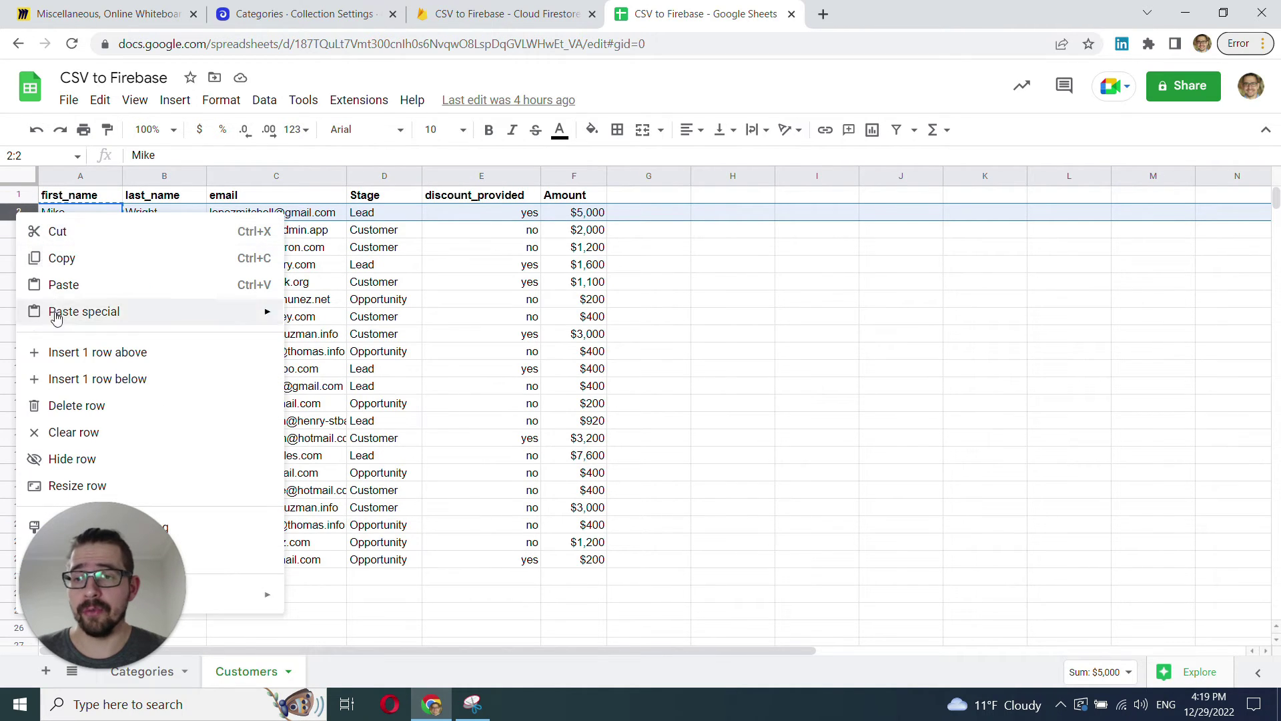
{"action": "left_click", "coordinate": [57, 406]}
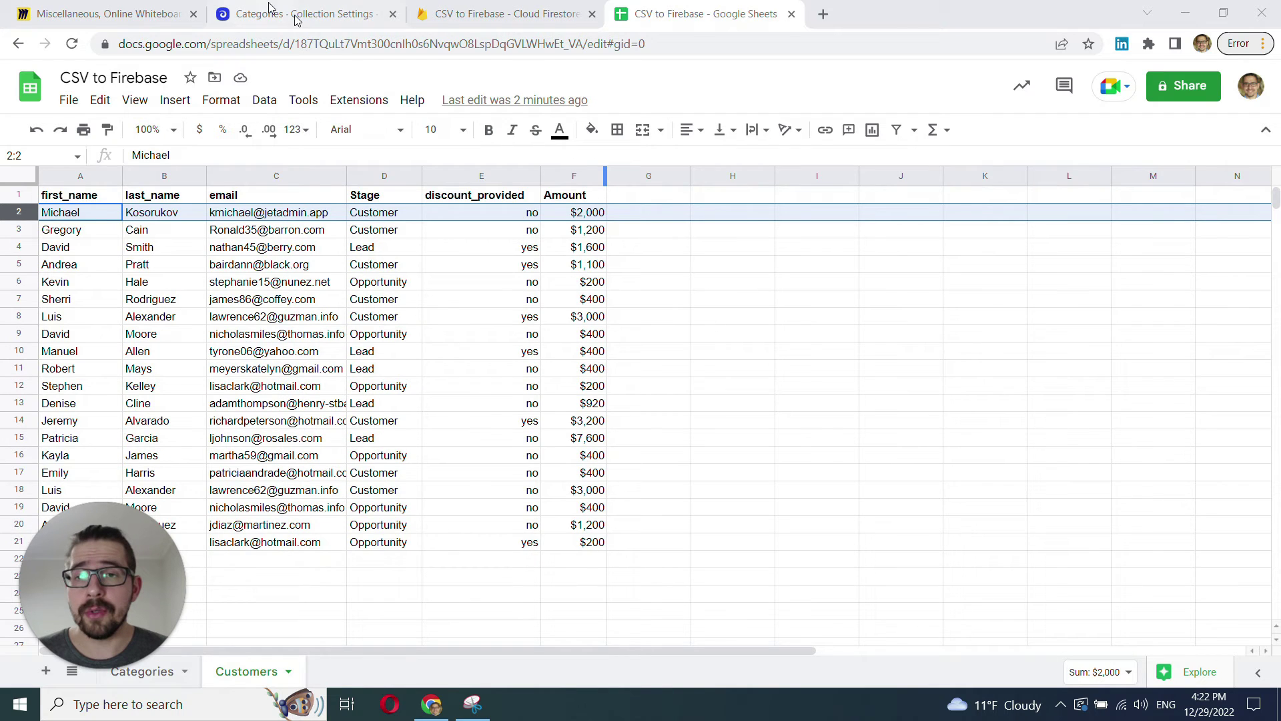
Step: In Jet Admin, recreate the Firebase resource's schema to load the Customers collection, and open the synchronized data
{"action": "left_click", "coordinate": [297, 13]}
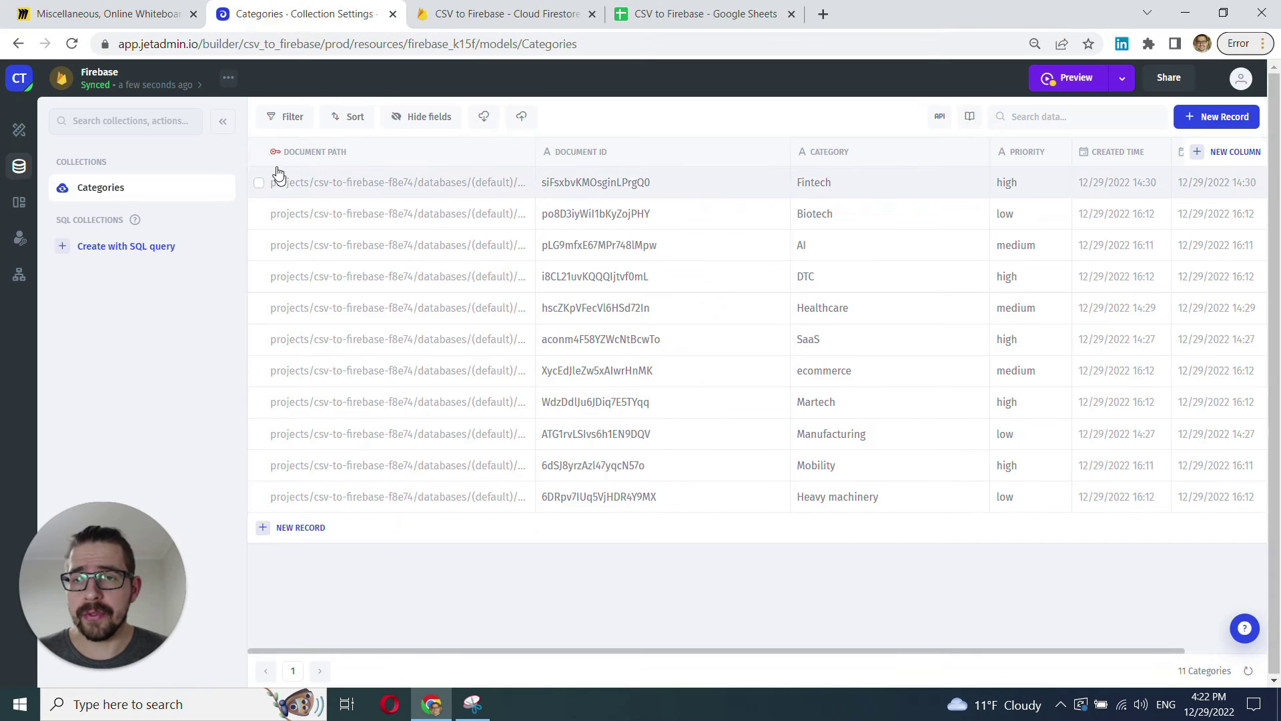
{"action": "left_click", "coordinate": [228, 77]}
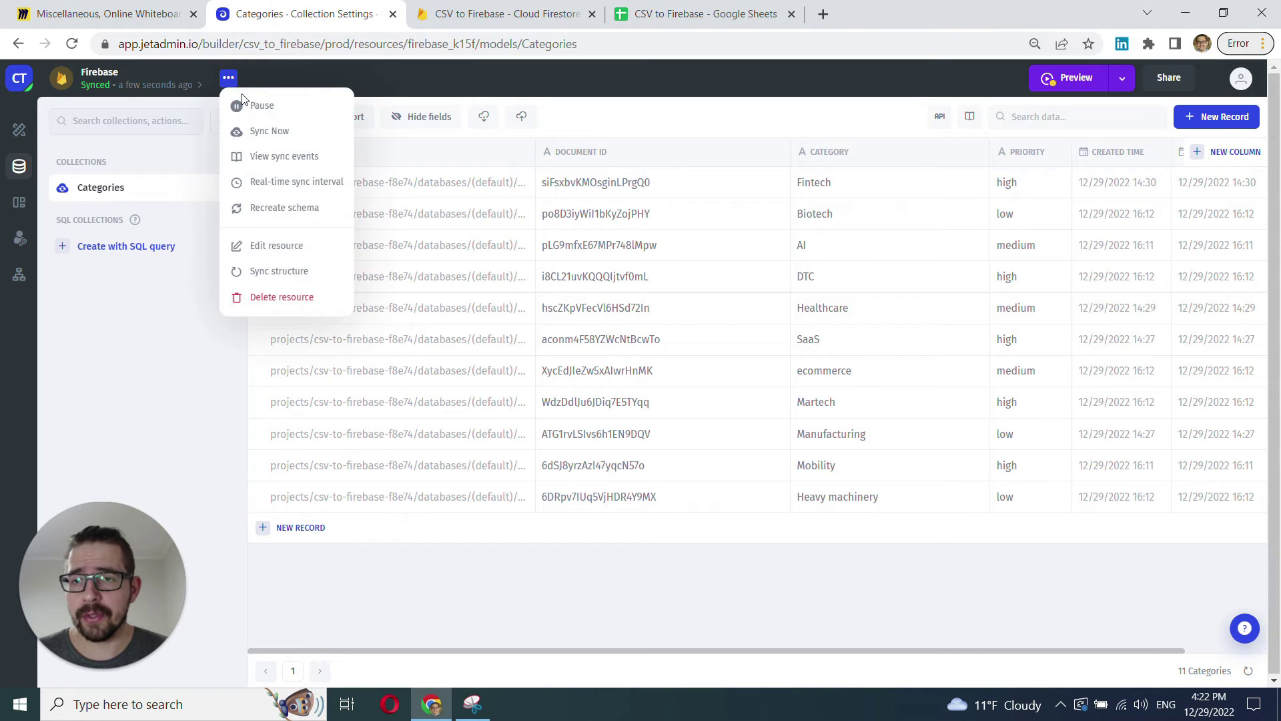
{"action": "left_click", "coordinate": [262, 206]}
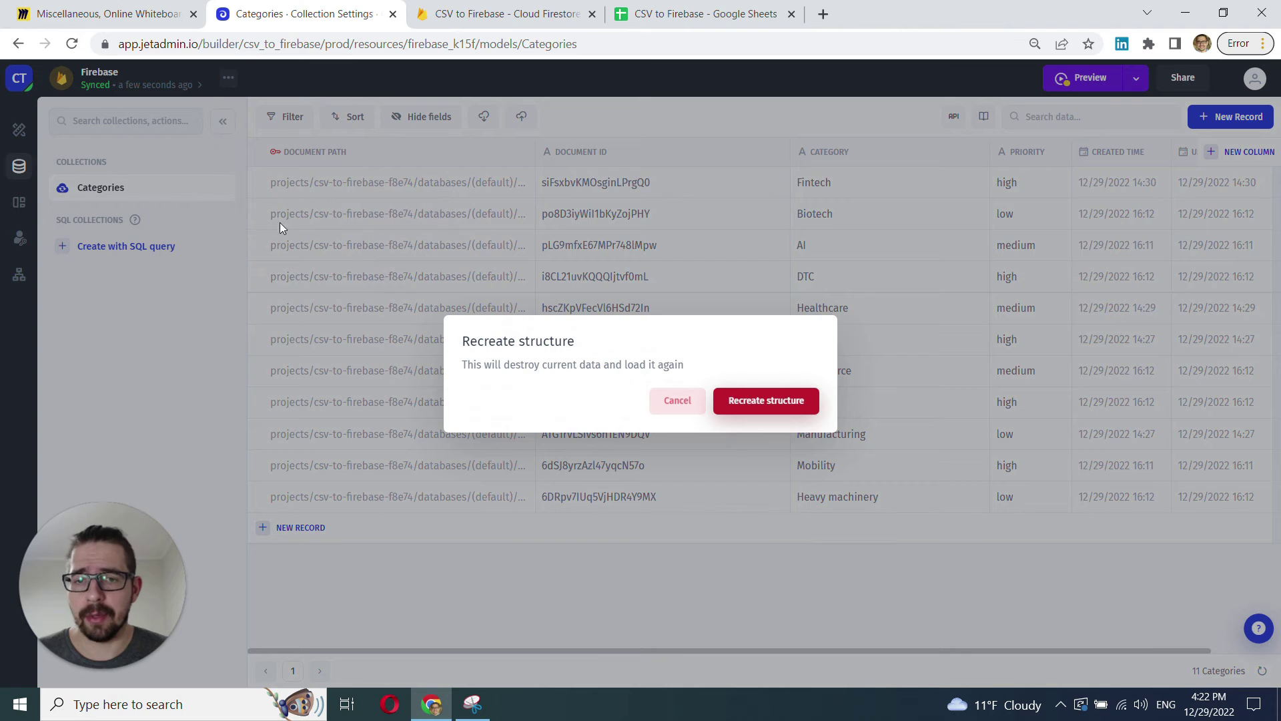
{"action": "left_click", "coordinate": [741, 399]}
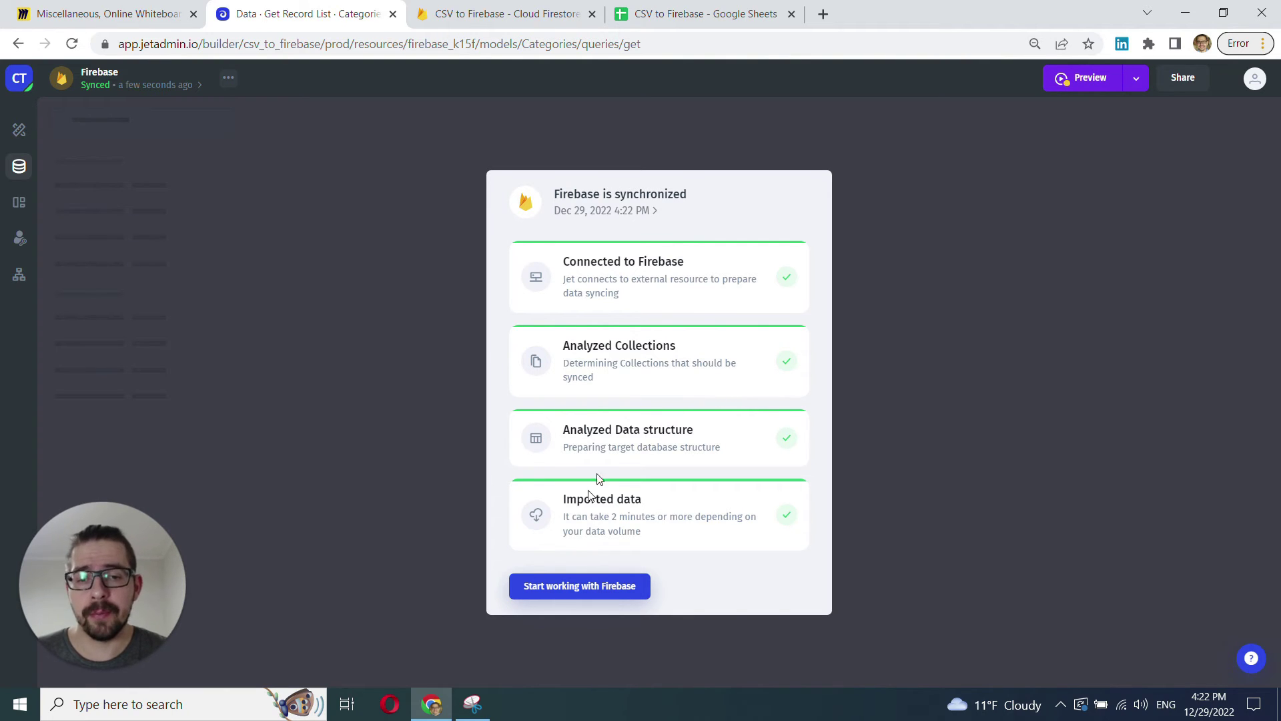
{"action": "left_click", "coordinate": [578, 583]}
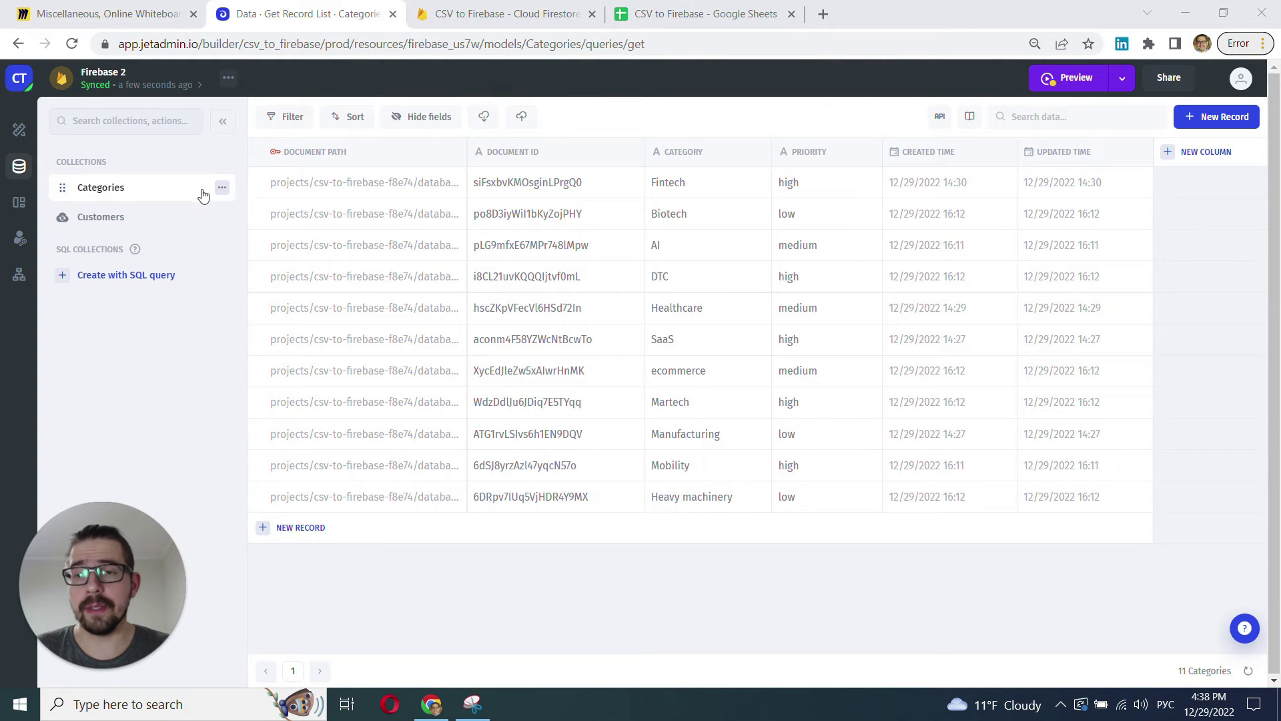
Step: Open the Customers collection and load the CSV file Accounts - Customers (8) from Downloads for import
{"action": "left_click", "coordinate": [136, 221]}
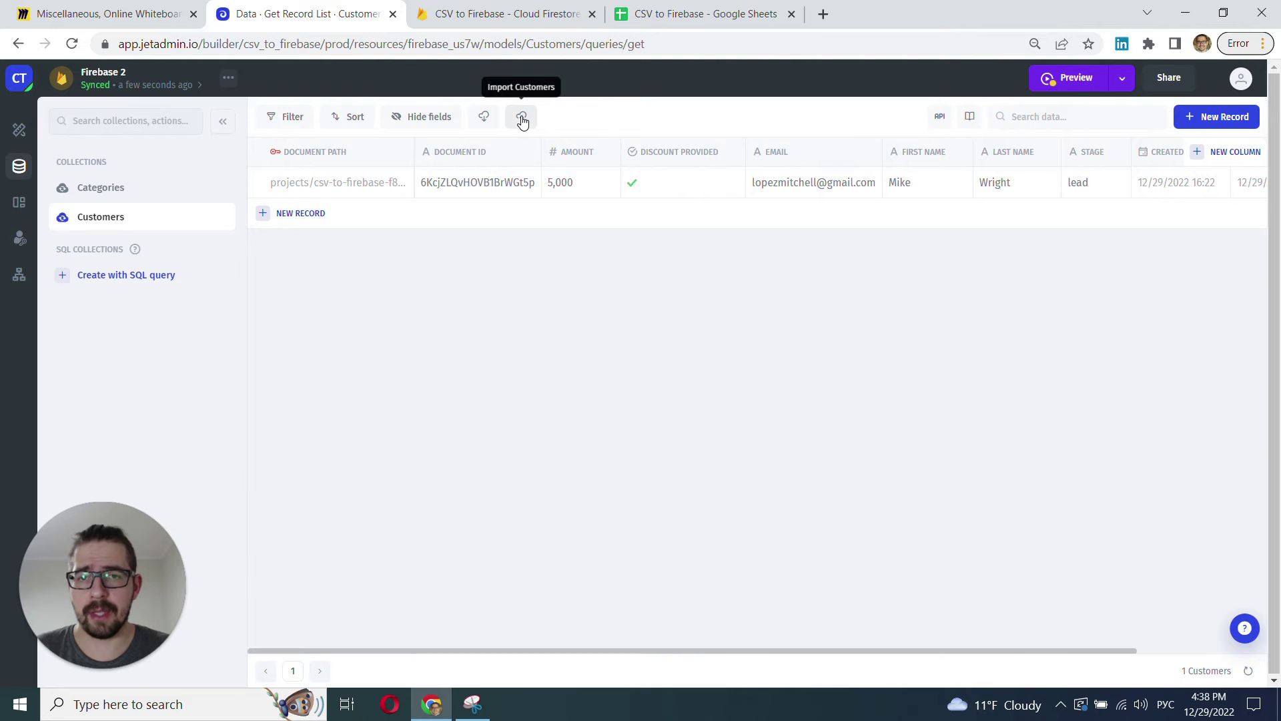
{"action": "left_click", "coordinate": [522, 118]}
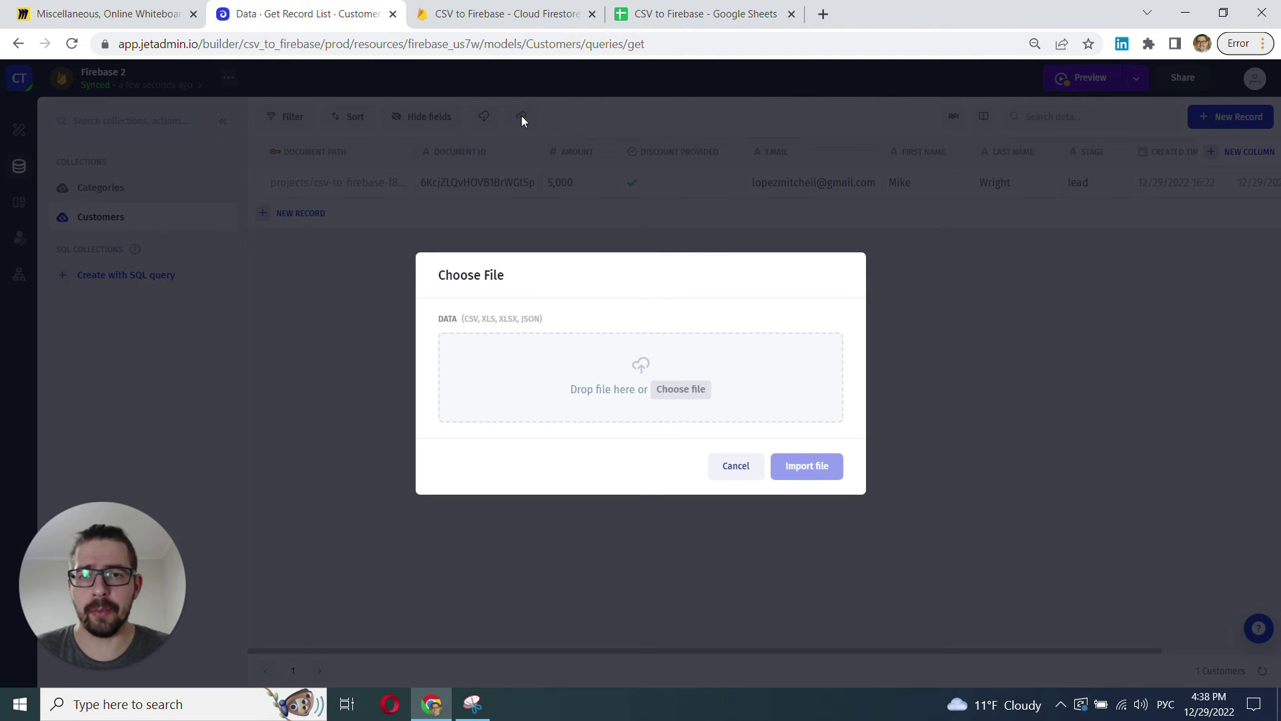
{"action": "left_click", "coordinate": [605, 382]}
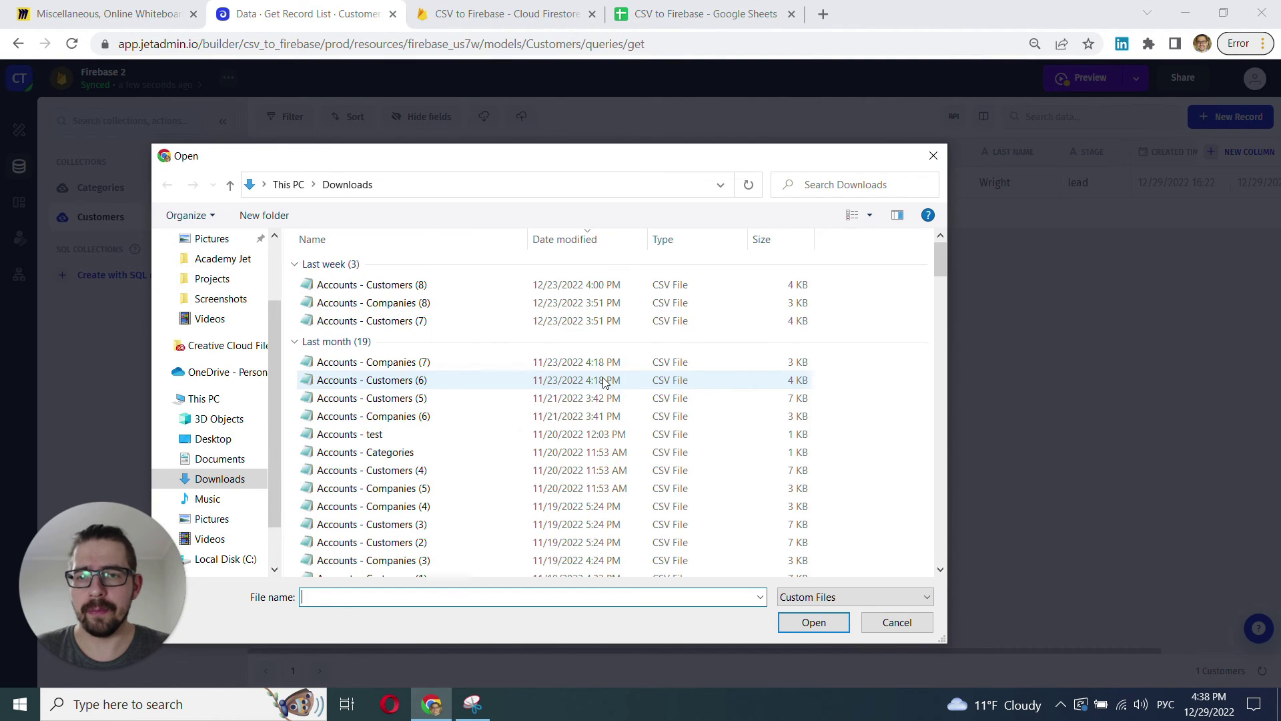
{"action": "left_click", "coordinate": [427, 284]}
{"action": "left_click", "coordinate": [794, 624]}
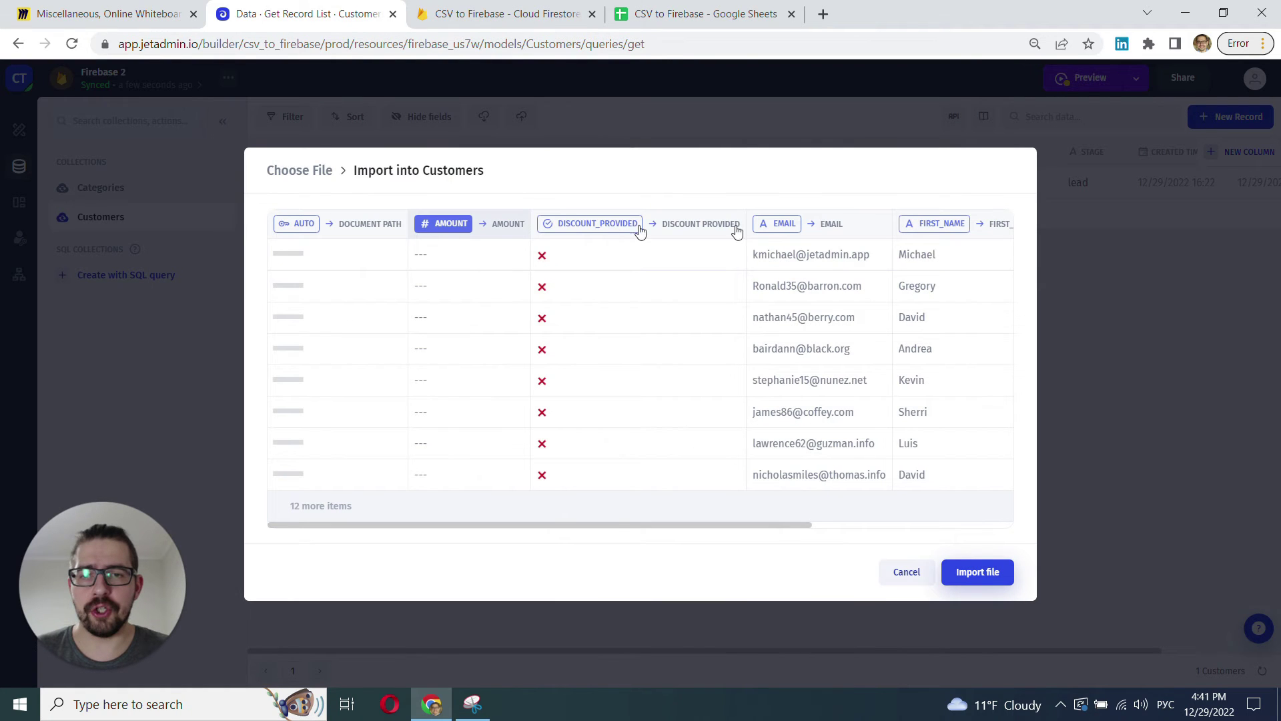
Step: Check the remaining column mappings, import the file into Customers, and review the collection's documents in Cloud Firestore
{"action": "left_click_drag", "start_coordinate": [616, 528], "coordinate": [903, 532]}
{"action": "left_click", "coordinate": [972, 575]}
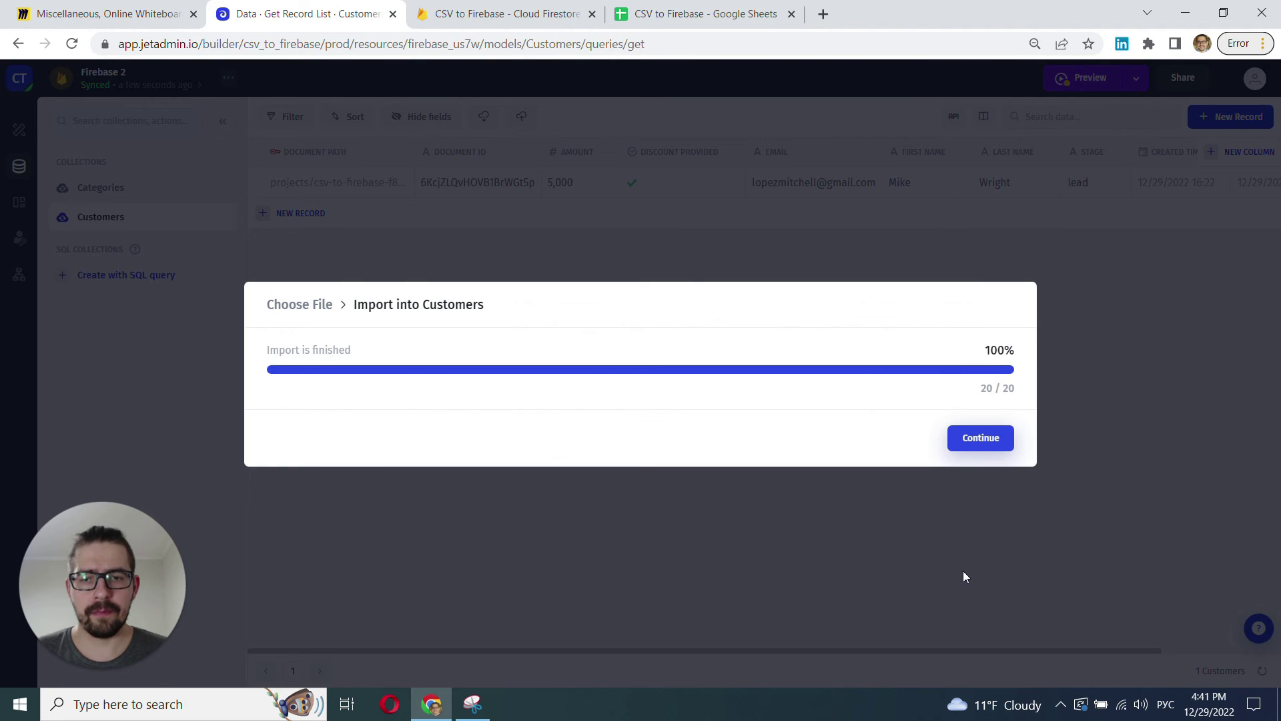
{"action": "left_click", "coordinate": [971, 441]}
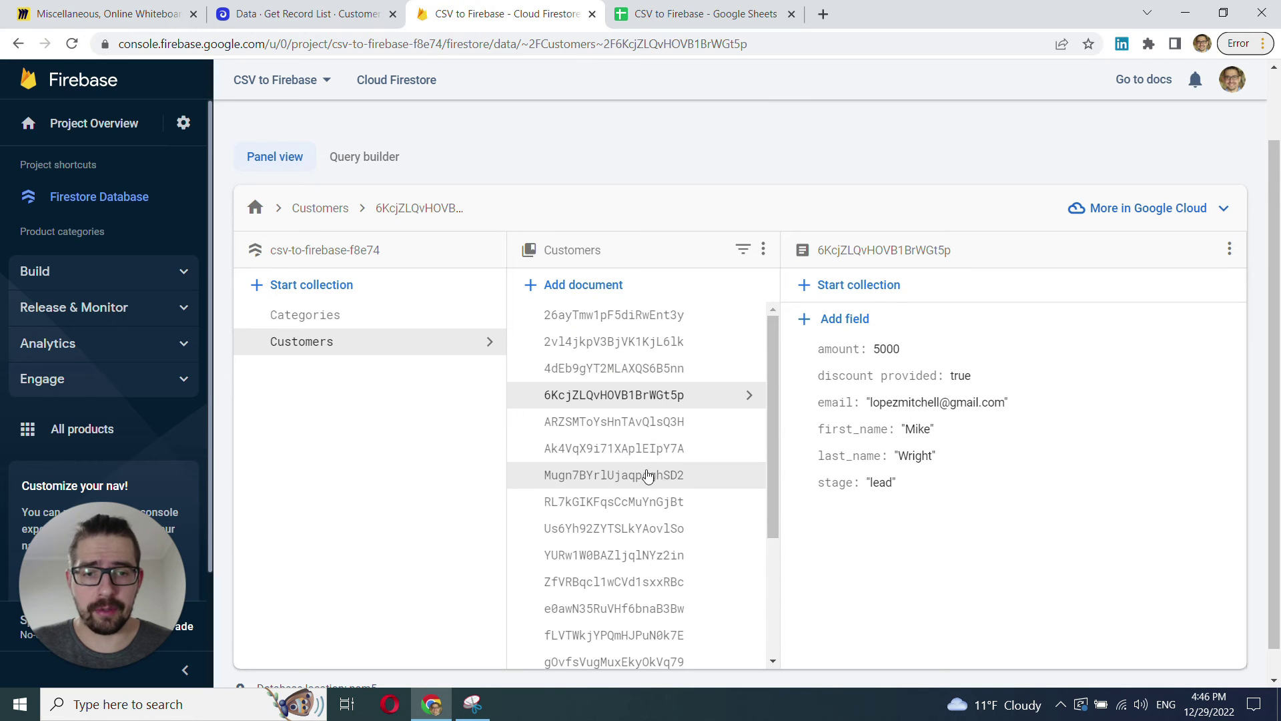
{"action": "scroll", "coordinate": [625, 453], "scroll_direction": "down", "scroll_amount": 3}
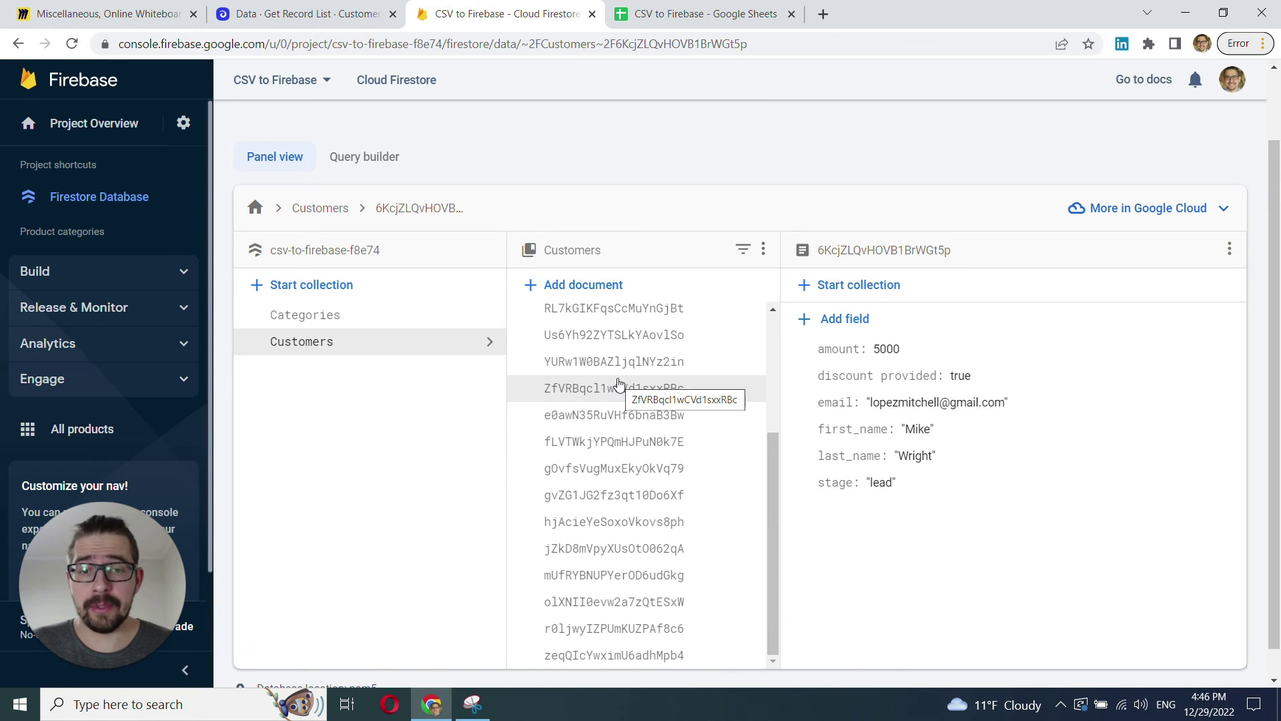
Step: Switch to Jet Admin, open New Page in the page builder, and place a Table component on the empty canvas
{"action": "left_click", "coordinate": [317, 13]}
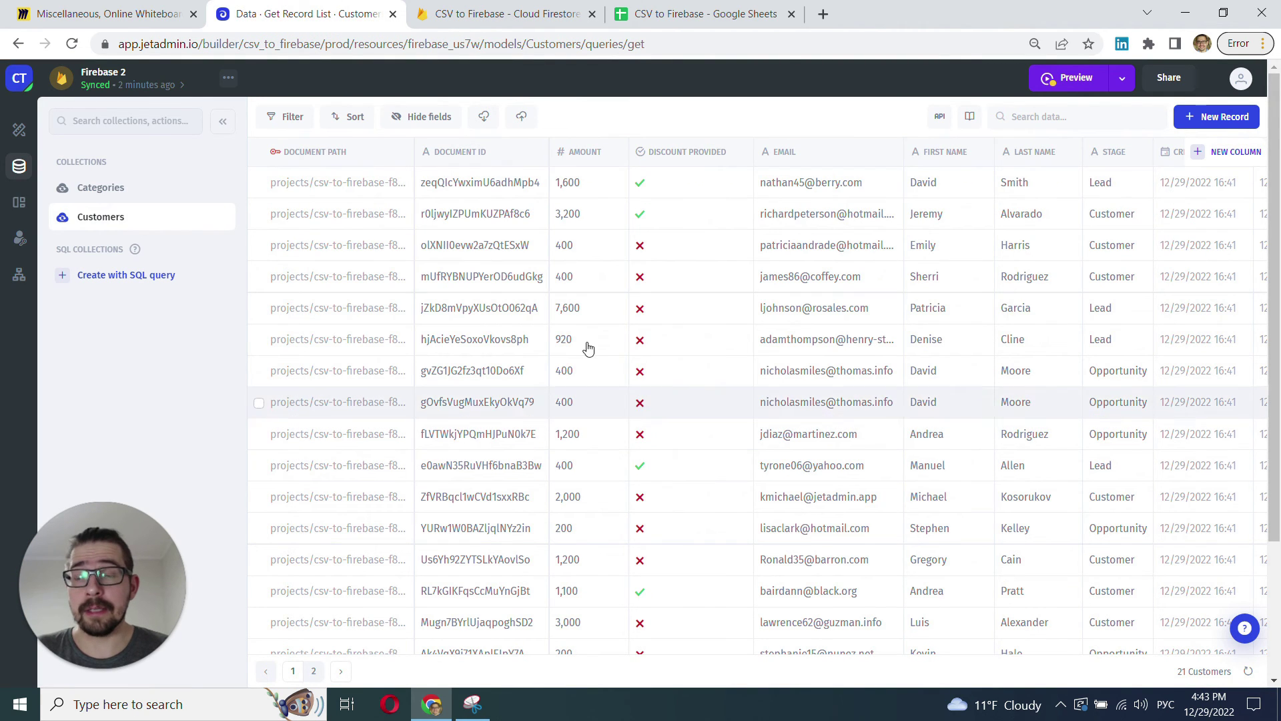
{"action": "left_click", "coordinate": [19, 129]}
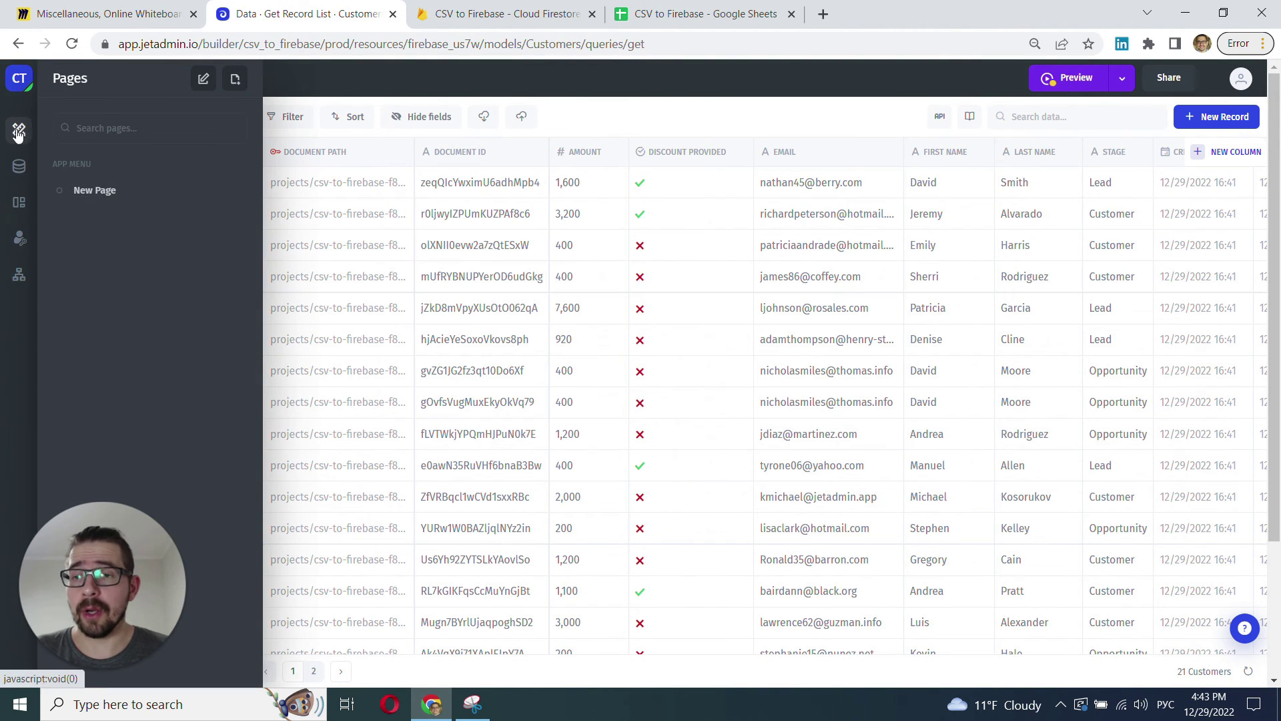
{"action": "left_click", "coordinate": [153, 202]}
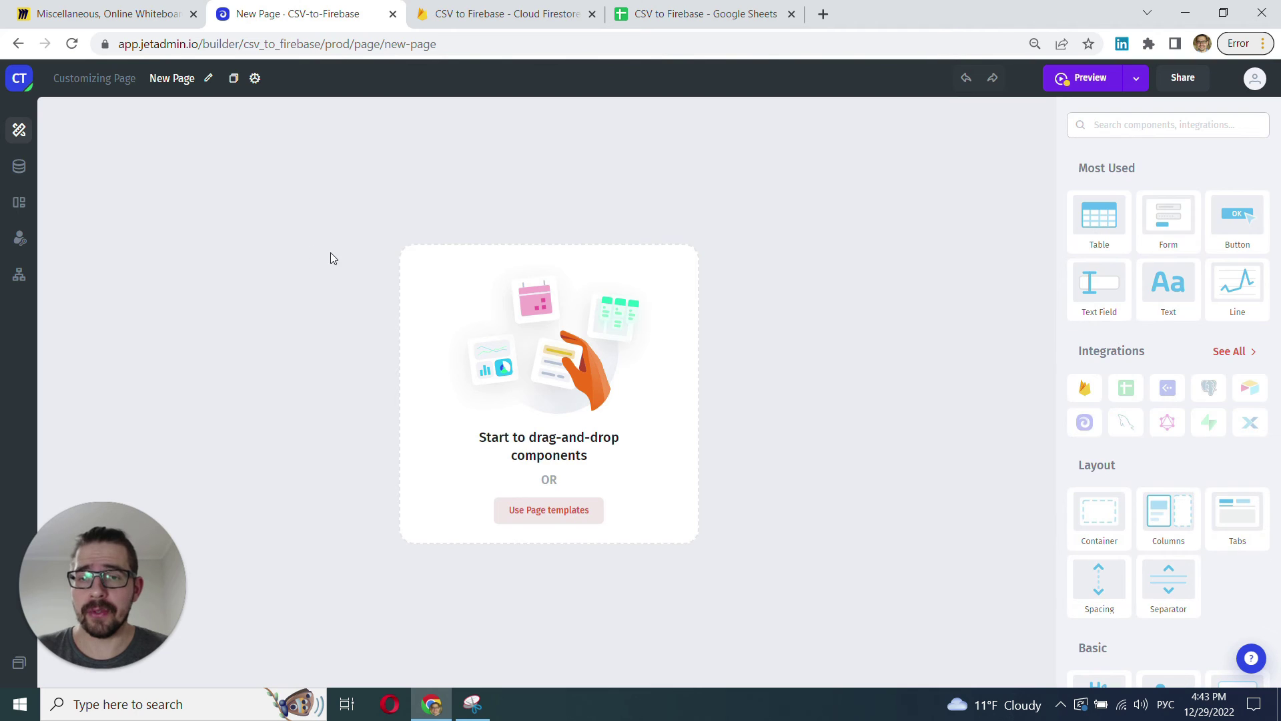
{"action": "left_click_drag", "start_coordinate": [1071, 225], "coordinate": [1072, 225]}
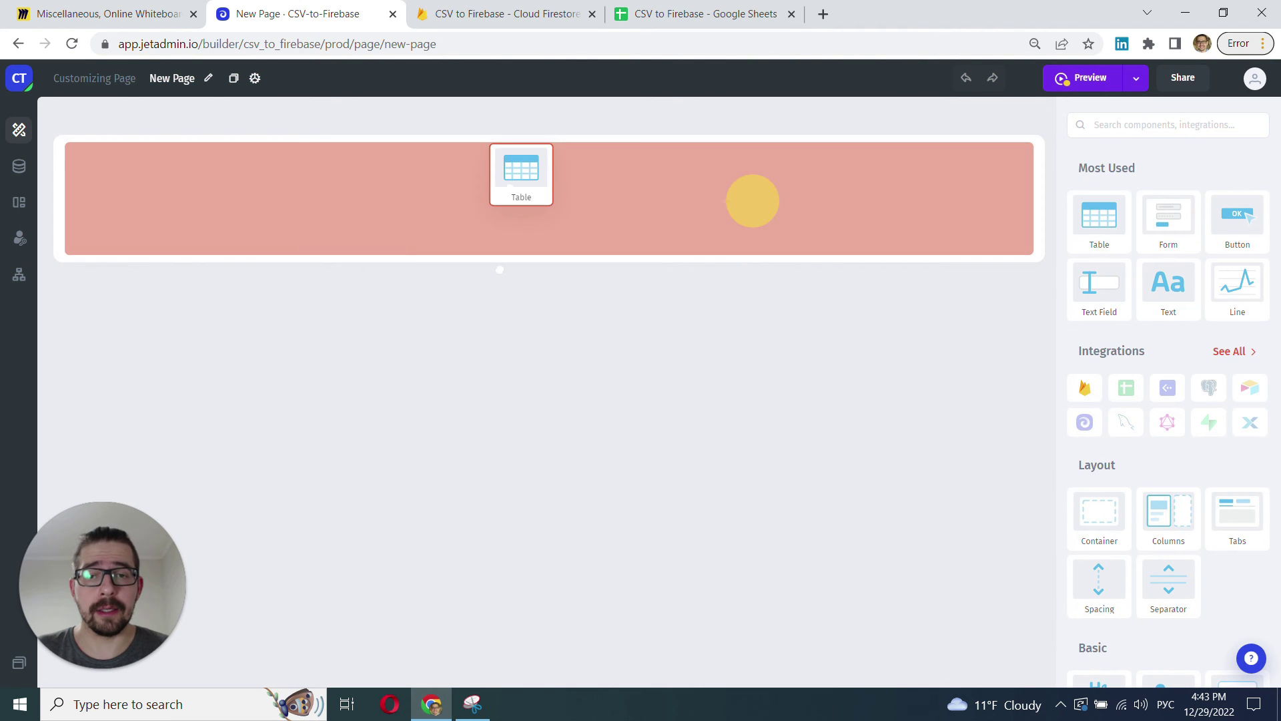
{"action": "left_click_drag", "start_coordinate": [500, 269], "coordinate": [503, 275]}
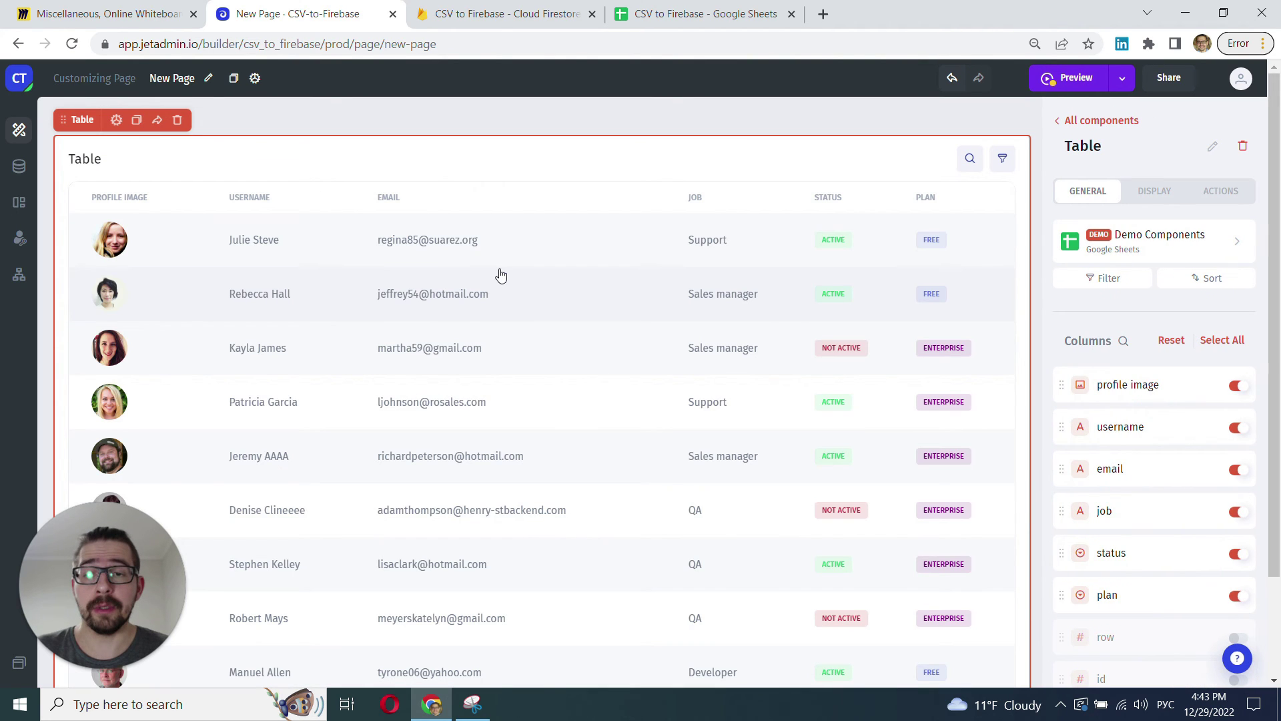
Step: Place a Form component beside the table and point its Run Operation at the Customers collection of the Firebase 2 resource
{"action": "left_click", "coordinate": [1057, 122]}
{"action": "left_click_drag", "start_coordinate": [1154, 220], "coordinate": [915, 287]}
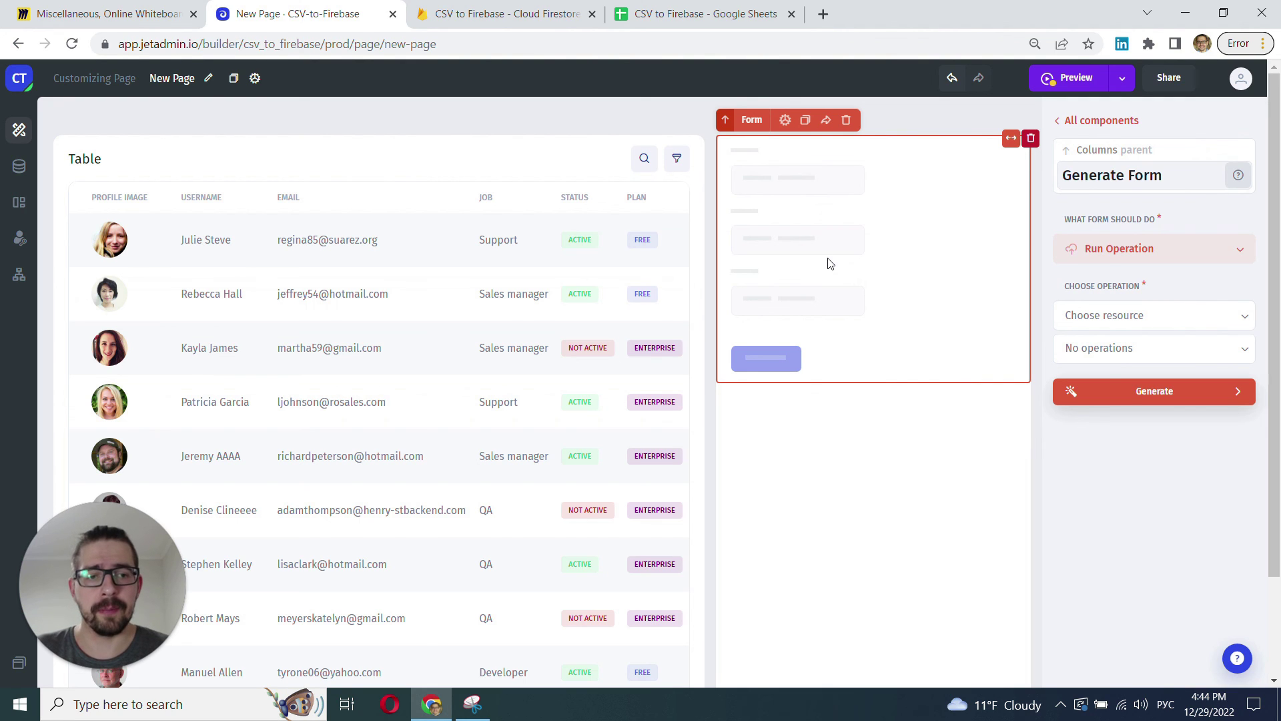
{"action": "left_click", "coordinate": [1116, 314]}
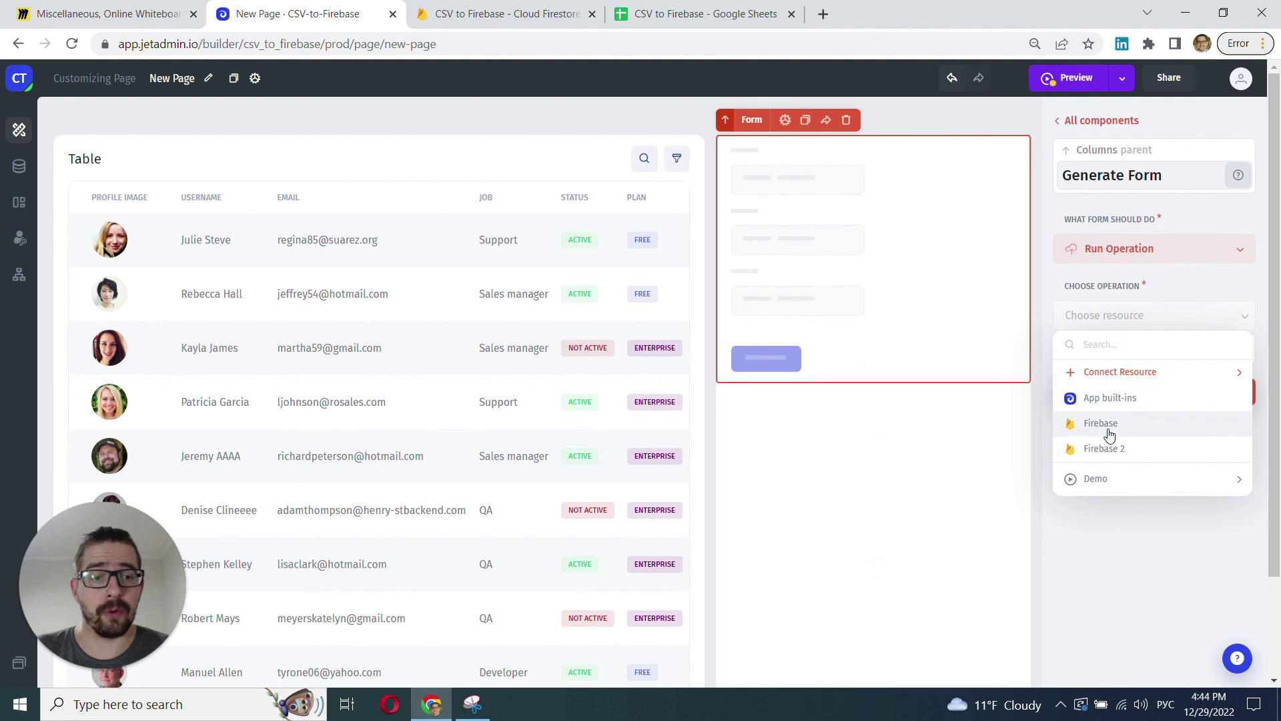
{"action": "left_click", "coordinate": [1110, 449]}
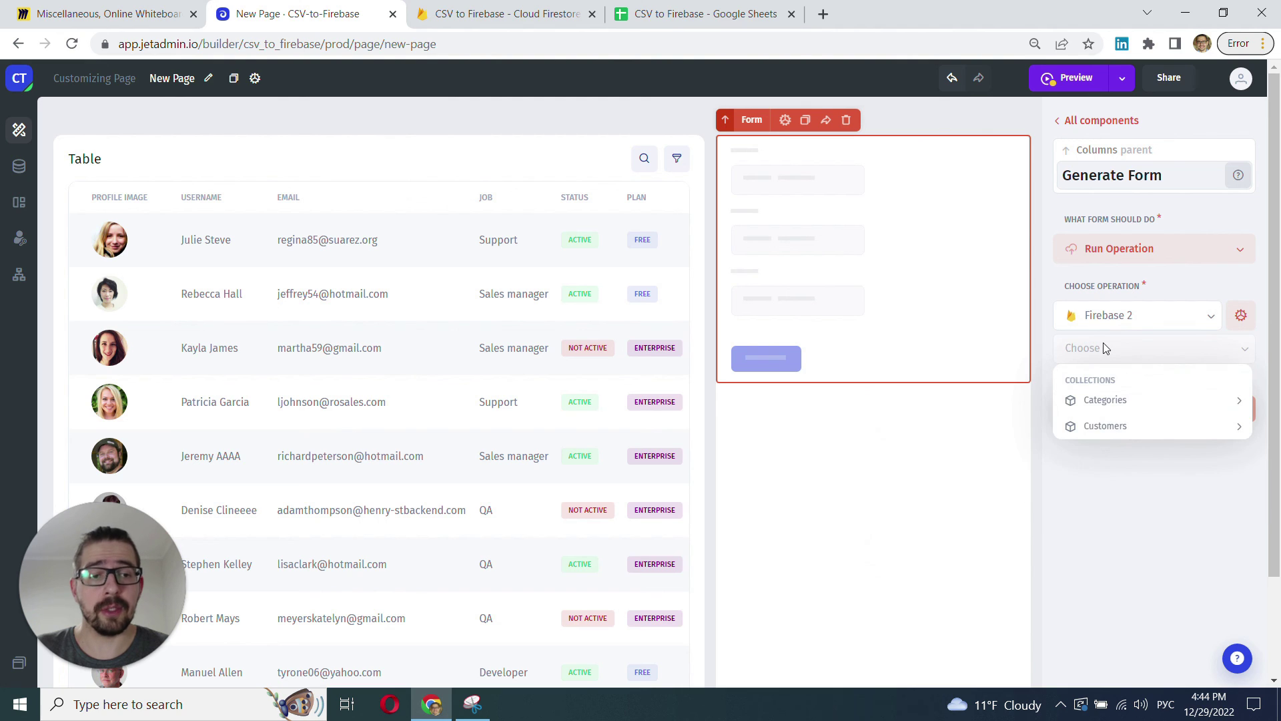
{"action": "mouse_move", "coordinate": [1105, 424]}
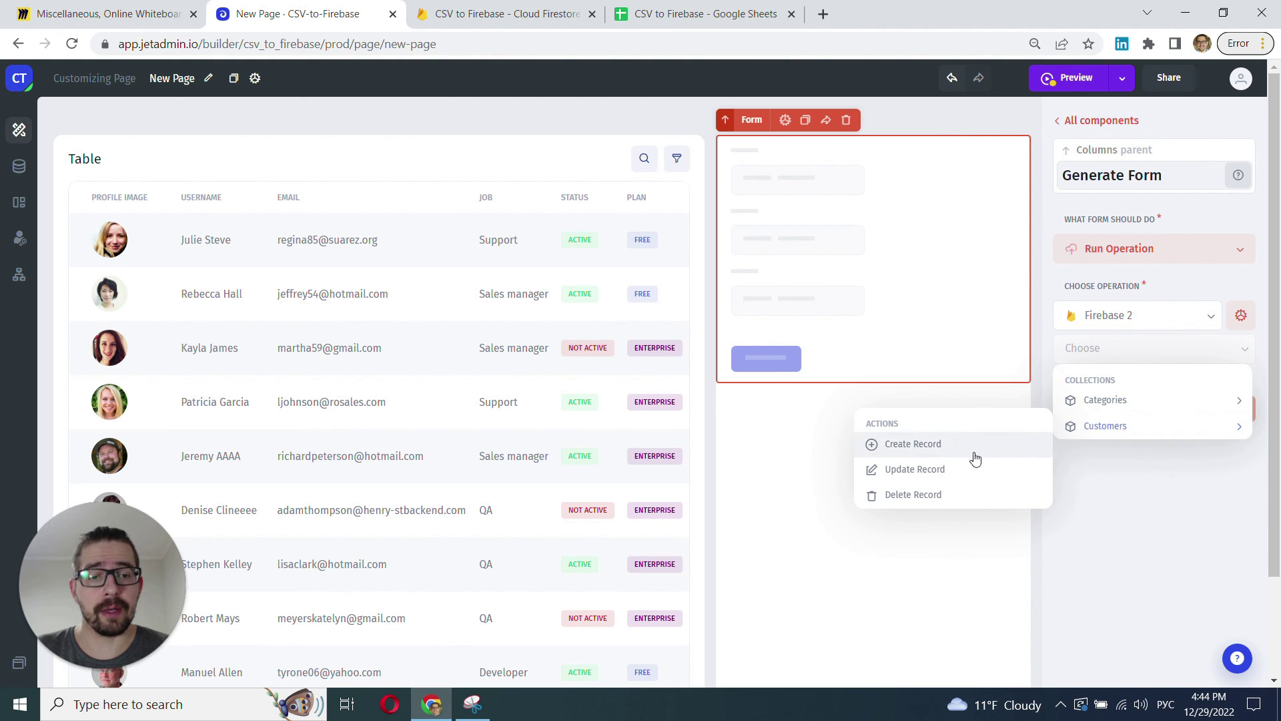